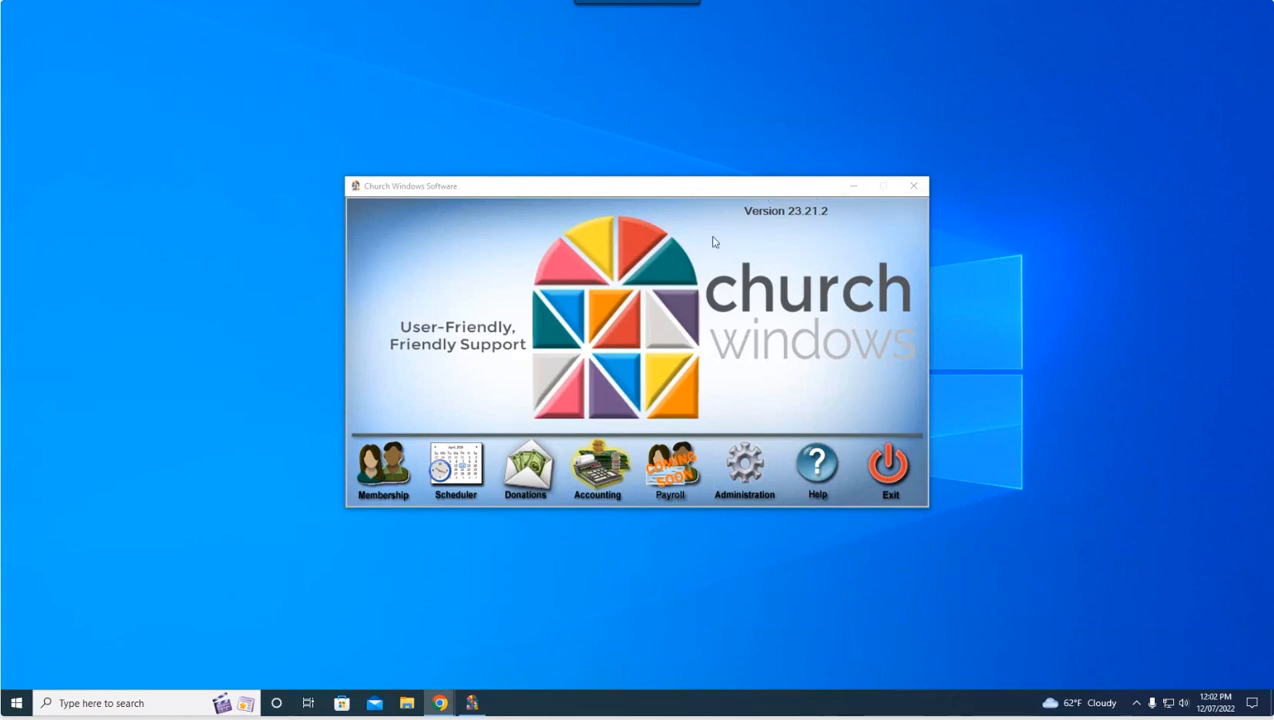
- Open the saved Huntington Bank Checking reconciliation with the statement ending date 02/28/2022 in the Accounting module
{"action": "left_click", "coordinate": [594, 470]}
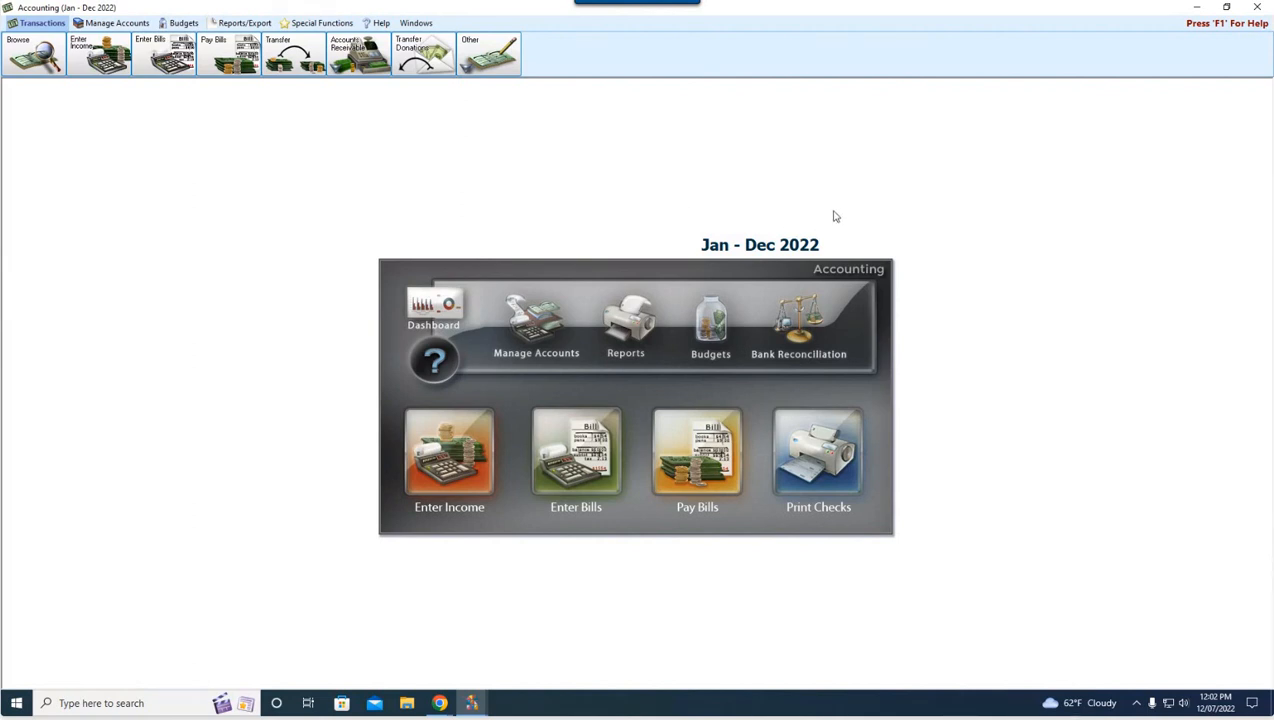
{"action": "left_click", "coordinate": [798, 332]}
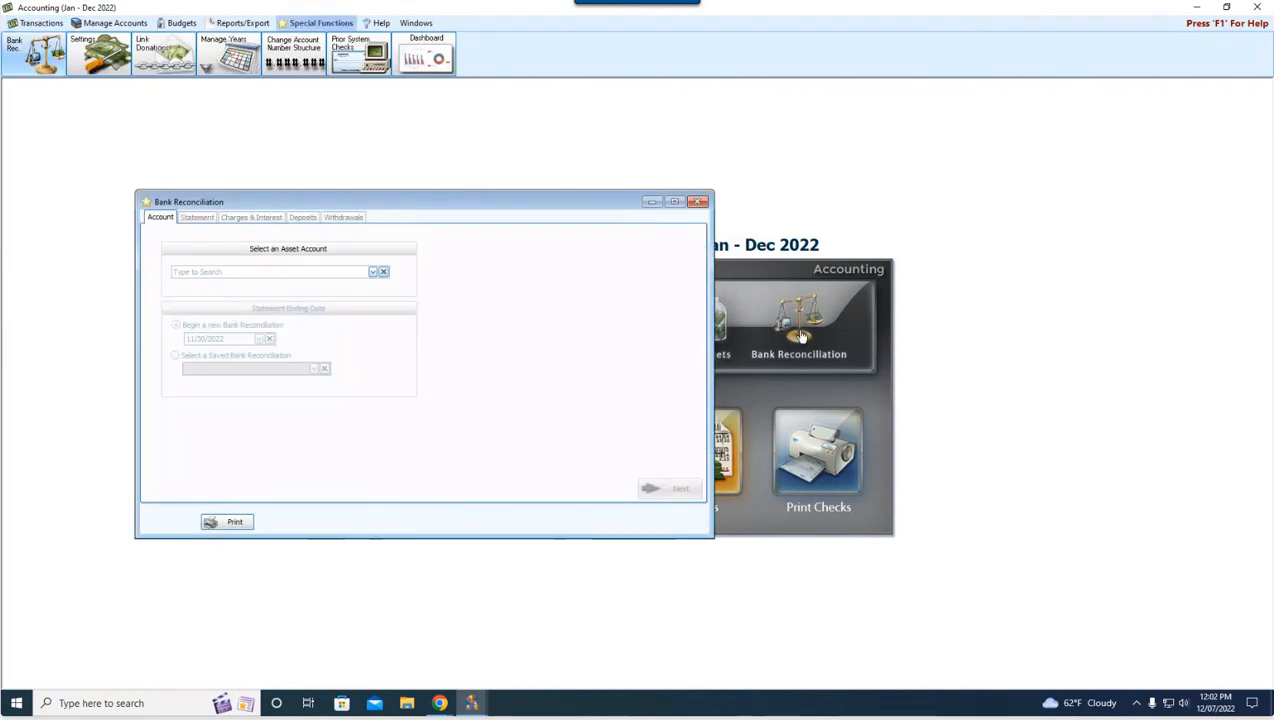
{"action": "left_click", "coordinate": [372, 271]}
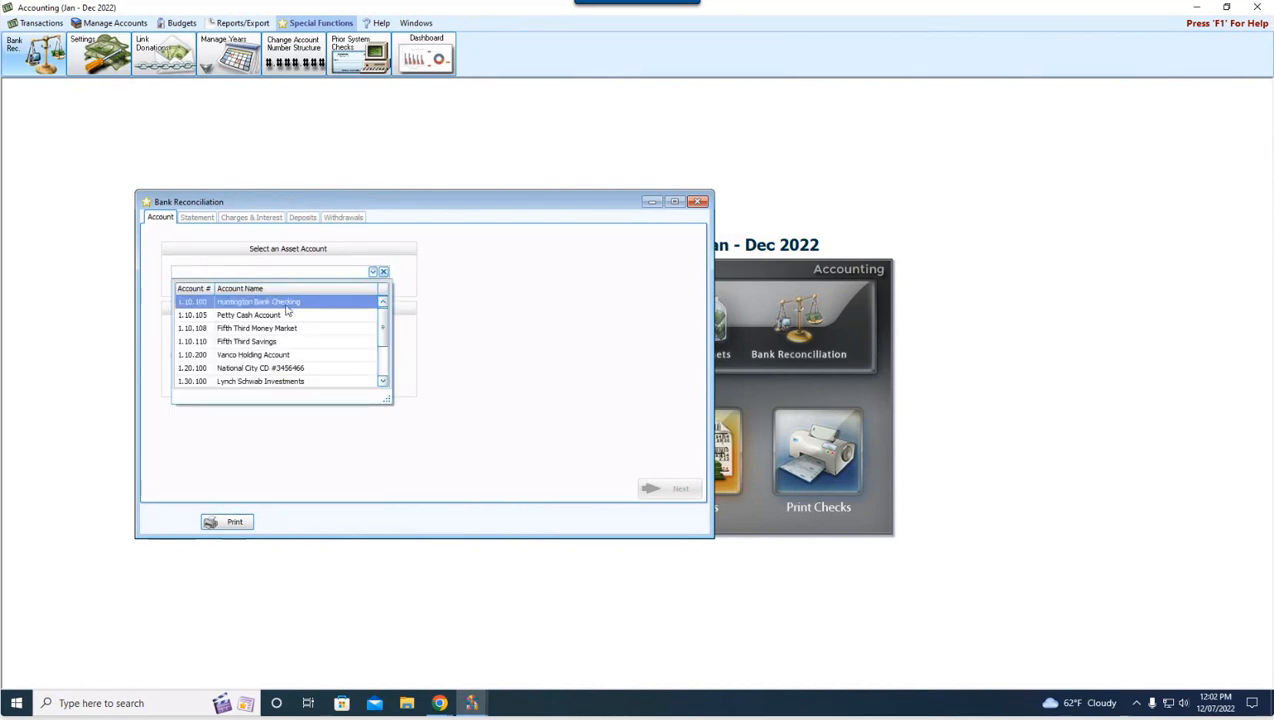
{"action": "left_click", "coordinate": [285, 306]}
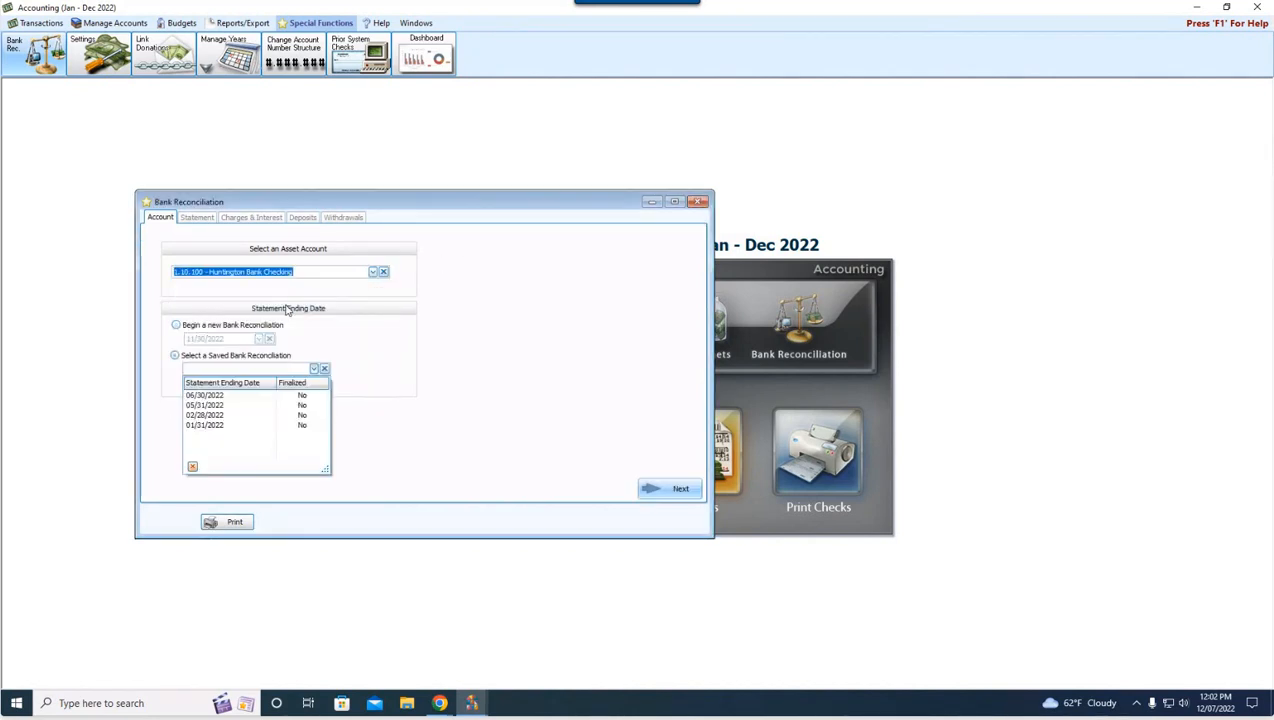
{"action": "left_click", "coordinate": [240, 416]}
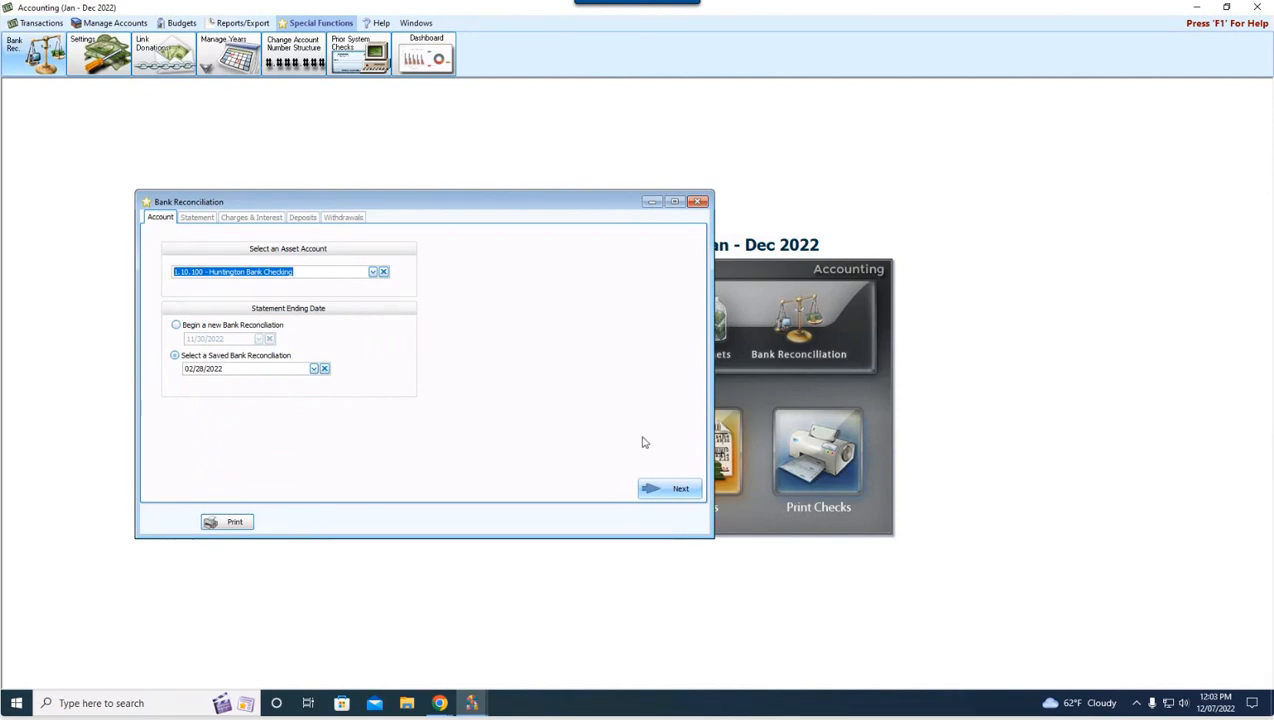
{"action": "left_click", "coordinate": [672, 491]}
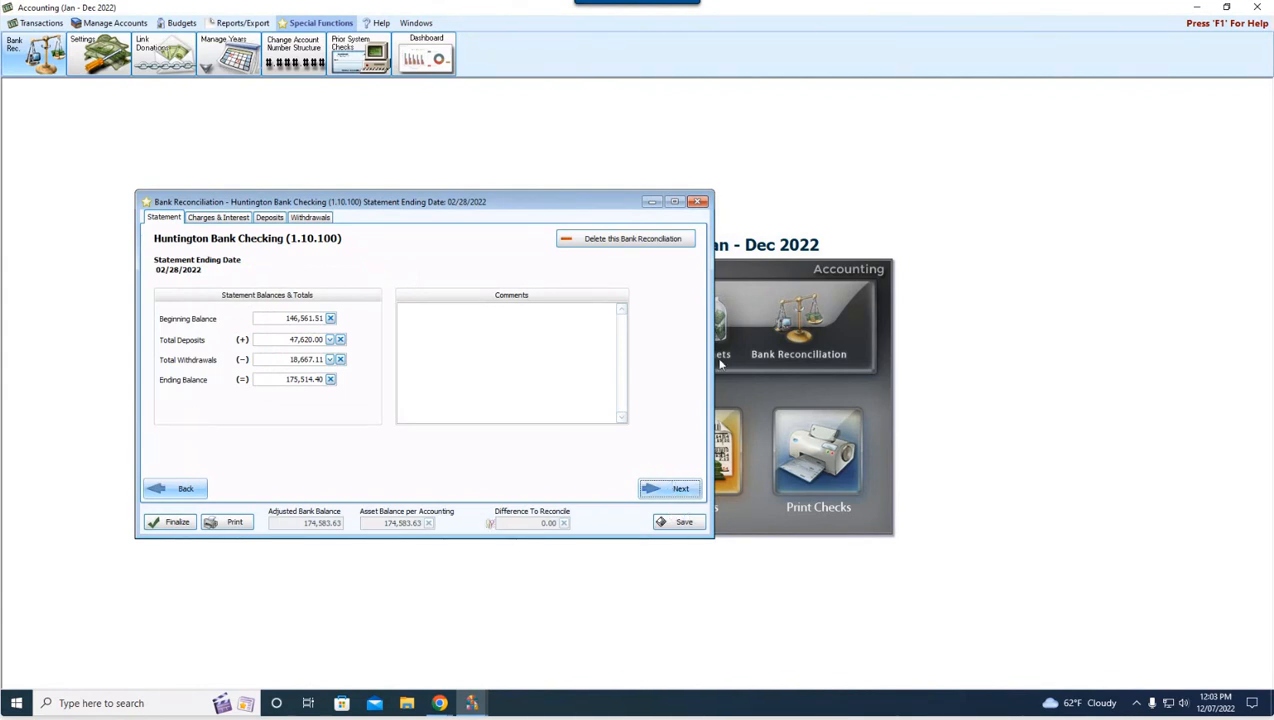
- Preview the Bank Reconciliation report for the 02/28/2022 statement, including comments and who finalized, then close the report
{"action": "left_click_drag", "start_coordinate": [453, 204], "coordinate": [622, 214]}
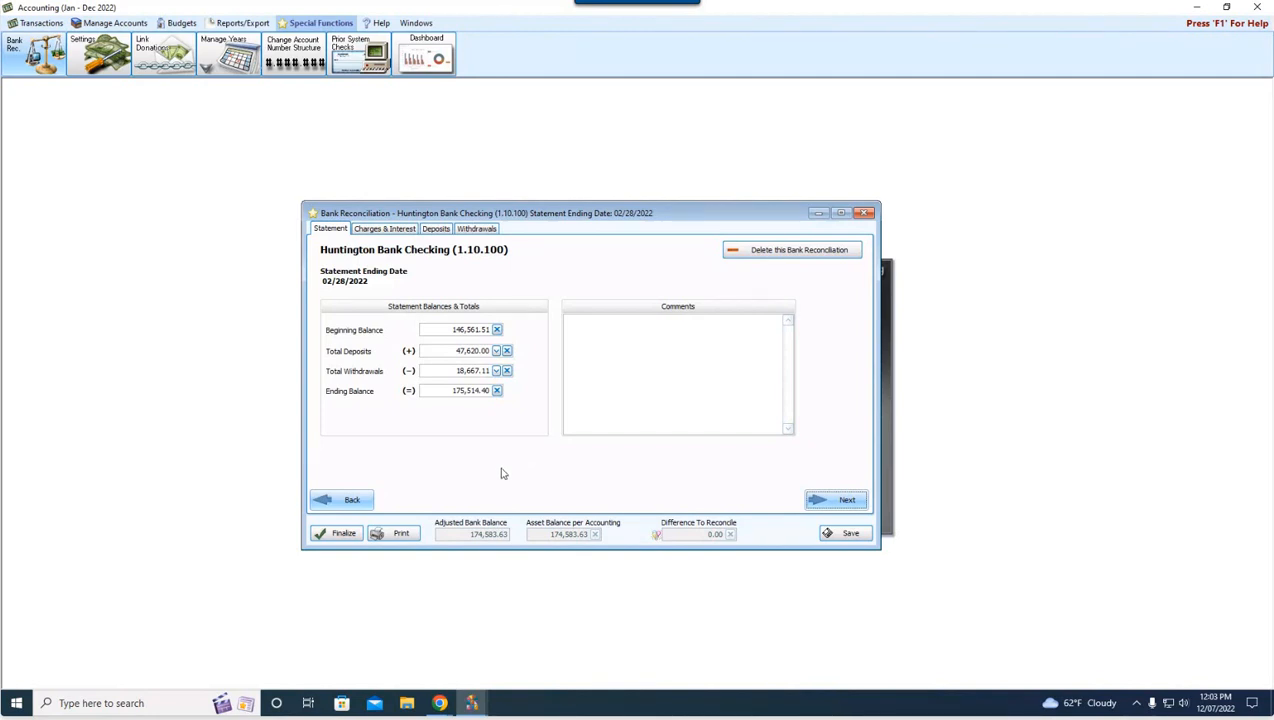
{"action": "left_click", "coordinate": [400, 535]}
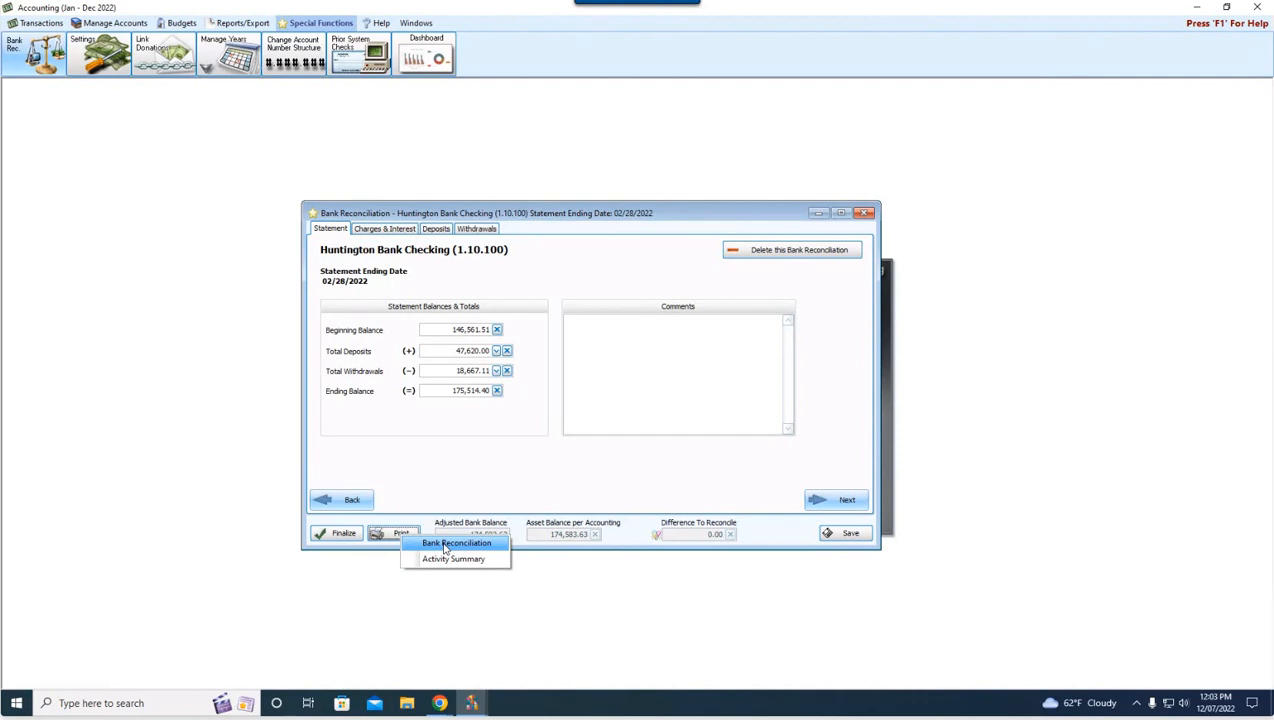
{"action": "left_click", "coordinate": [445, 546]}
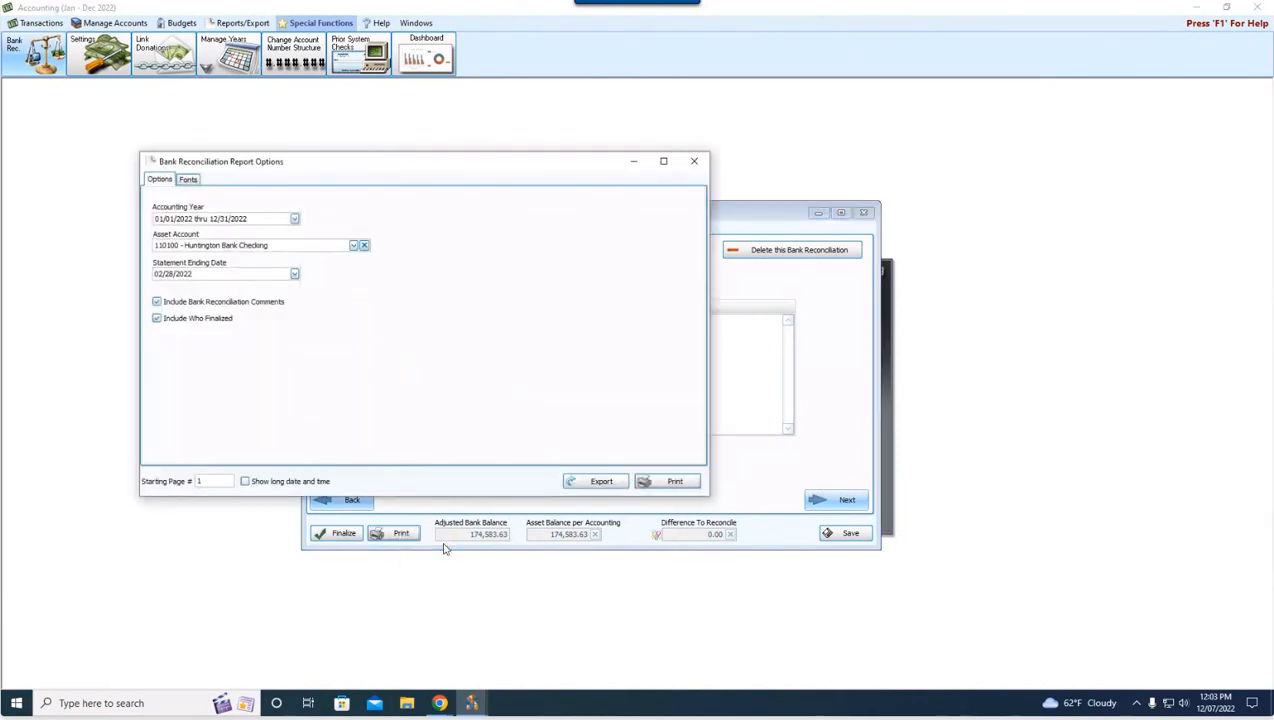
{"action": "left_click_drag", "start_coordinate": [376, 166], "coordinate": [400, 155]}
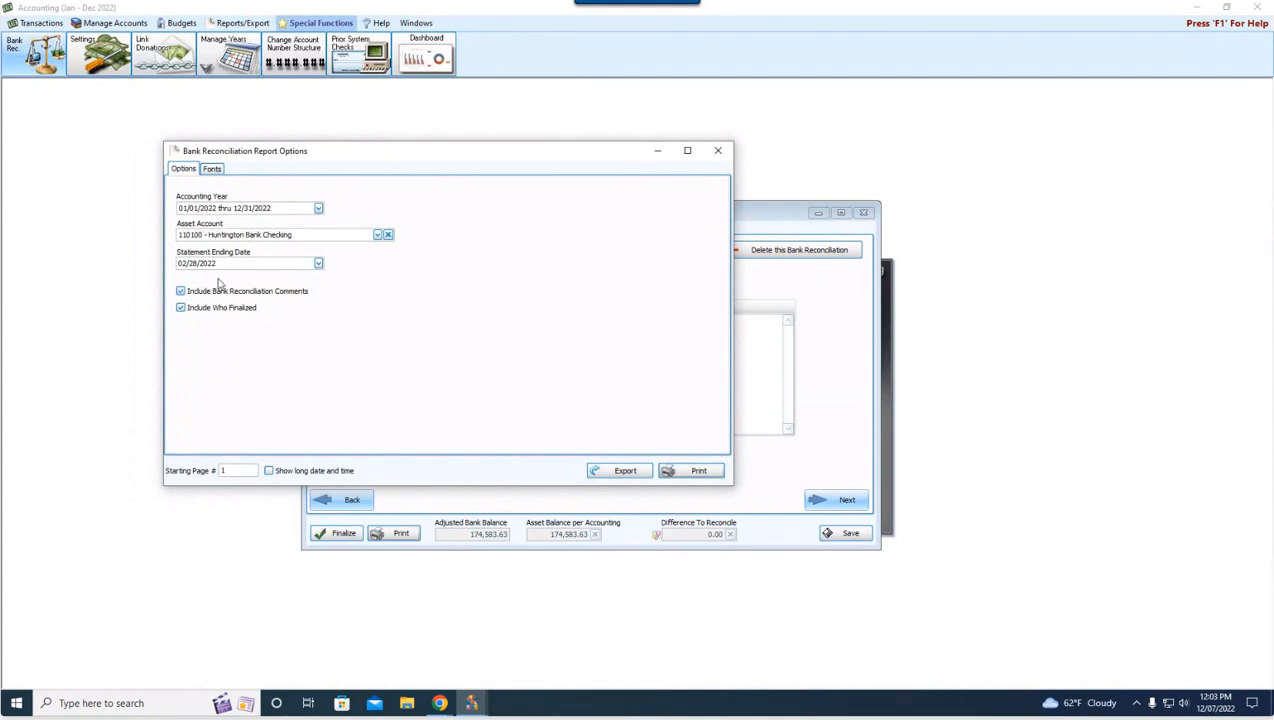
{"action": "left_click", "coordinate": [690, 471]}
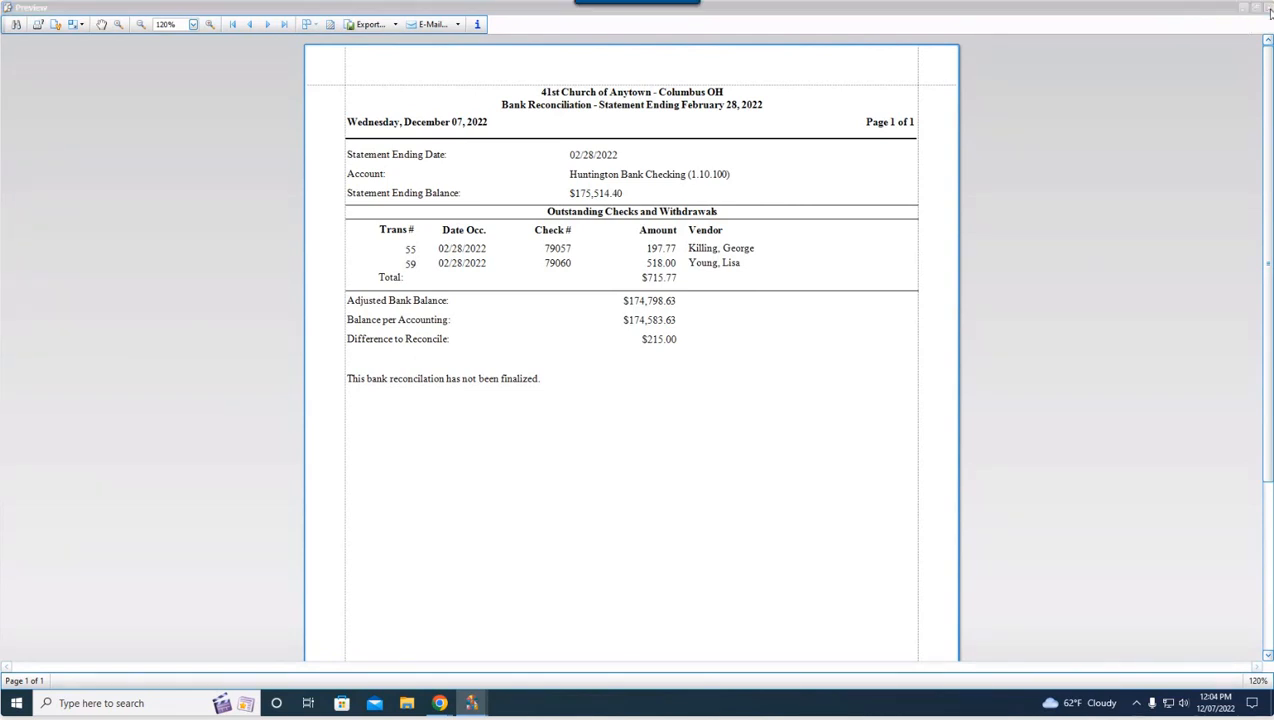
{"action": "left_click", "coordinate": [1267, 9]}
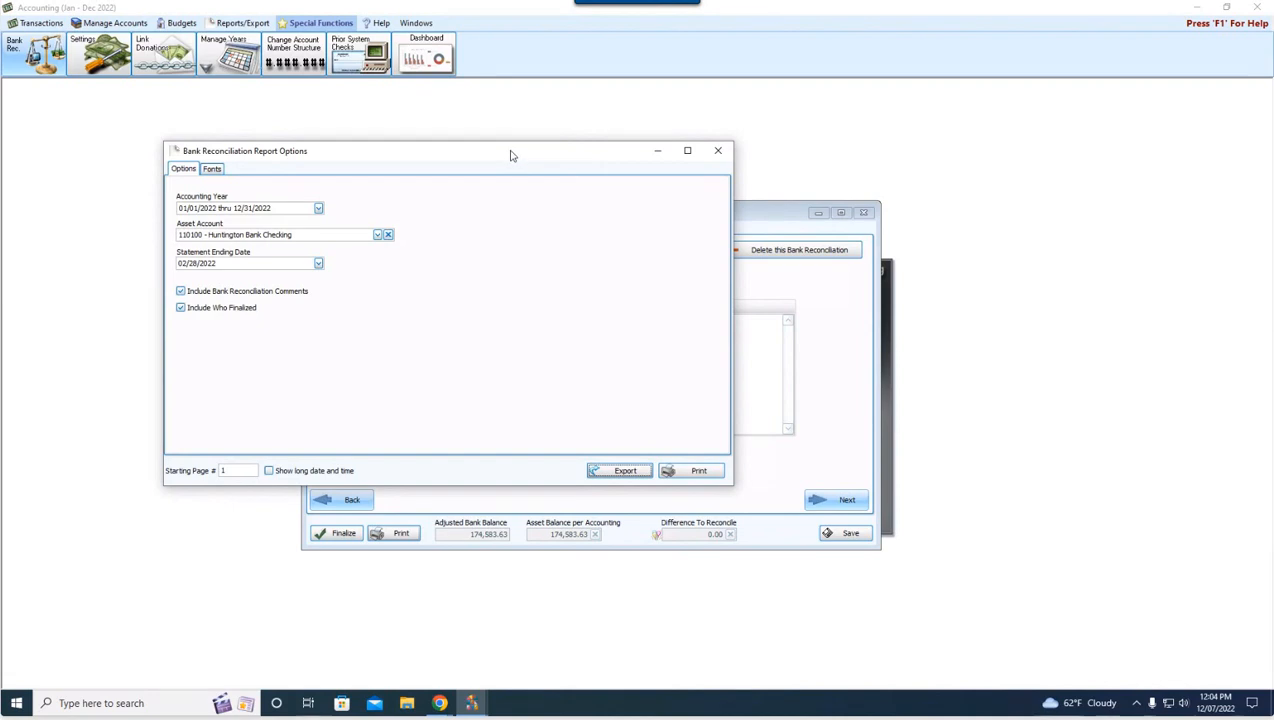
{"action": "left_click", "coordinate": [718, 152]}
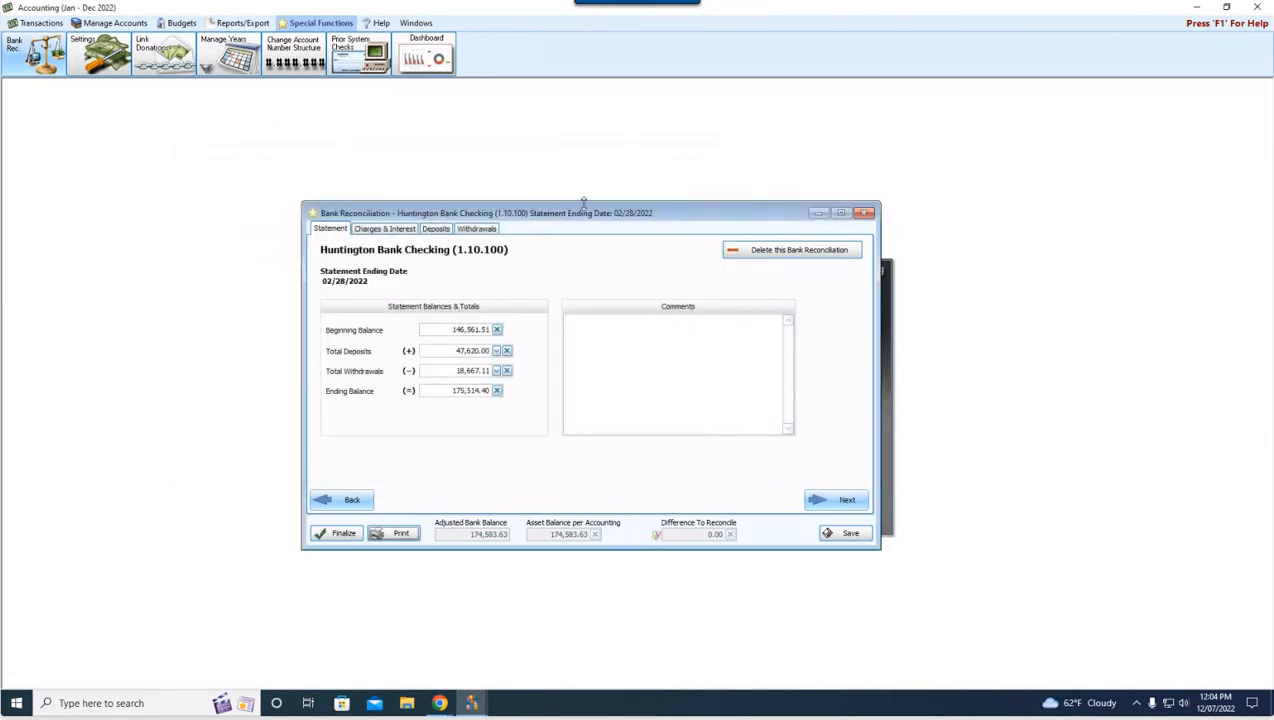
- Examine the reconciliation's deposits and withdrawals for old uncleared items, then close the reconciliation
{"action": "left_click", "coordinate": [437, 230]}
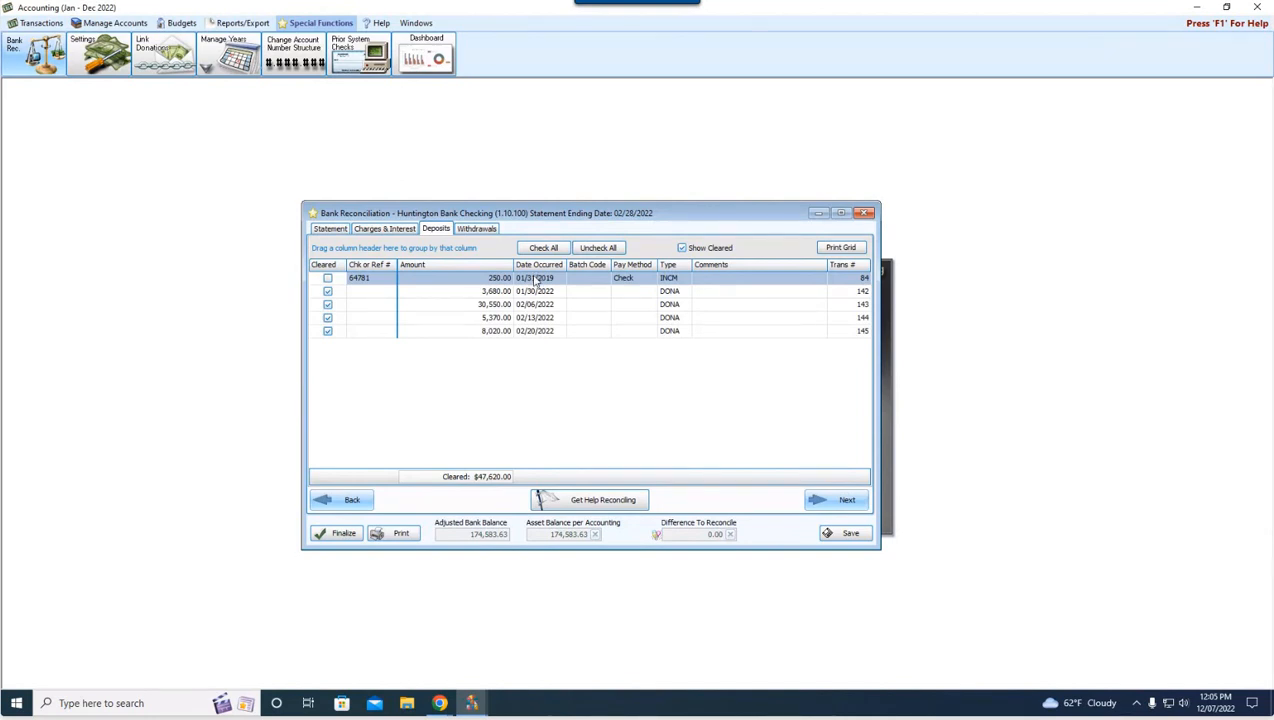
{"action": "left_click", "coordinate": [477, 230]}
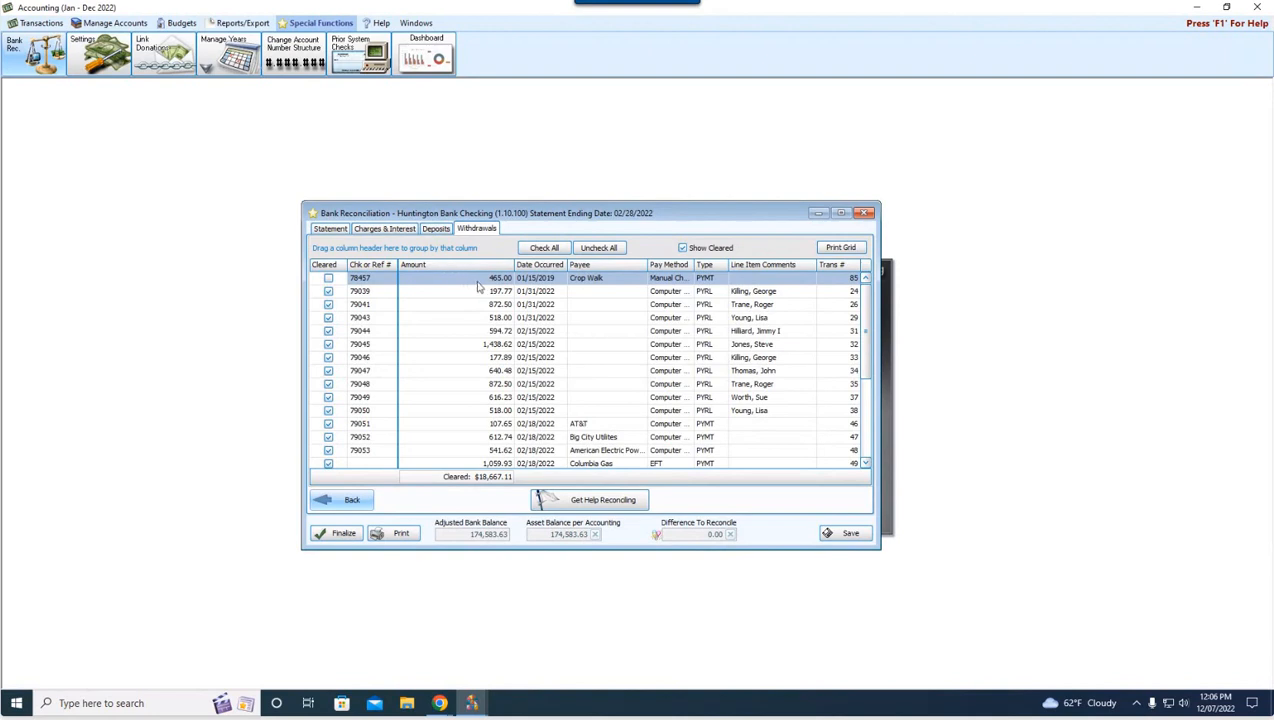
{"action": "left_click", "coordinate": [437, 230]}
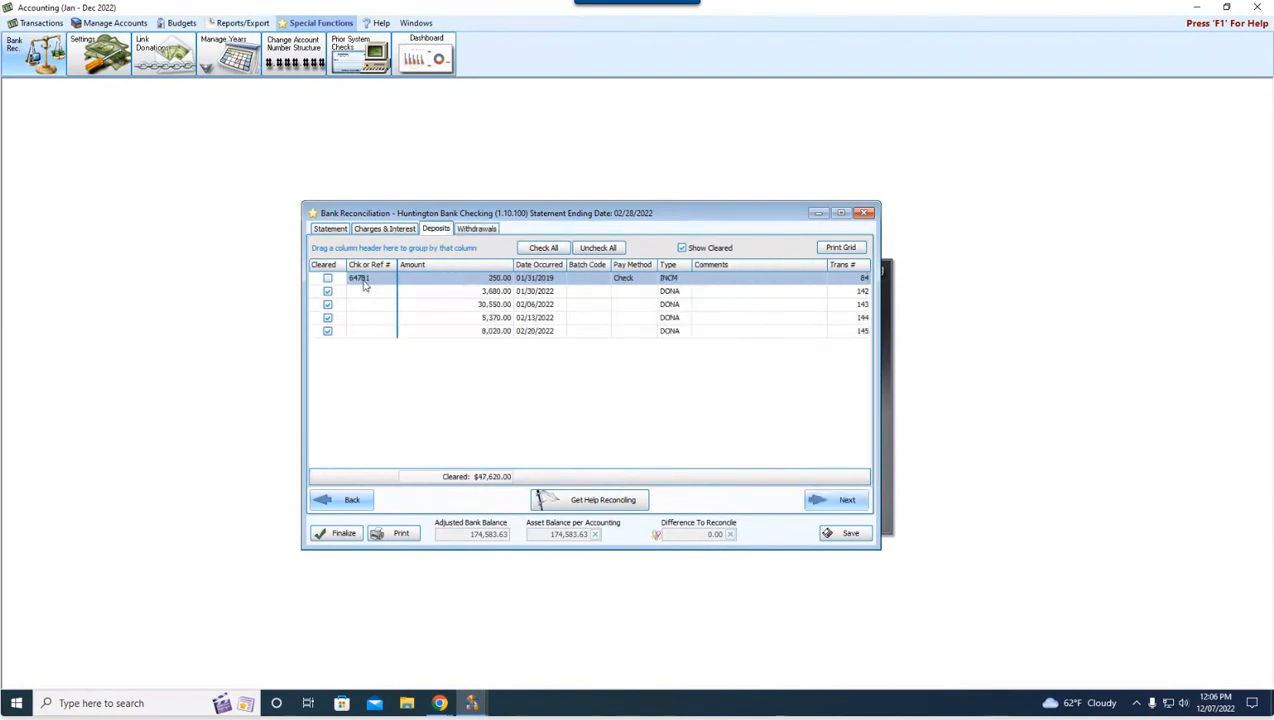
{"action": "left_click", "coordinate": [467, 231]}
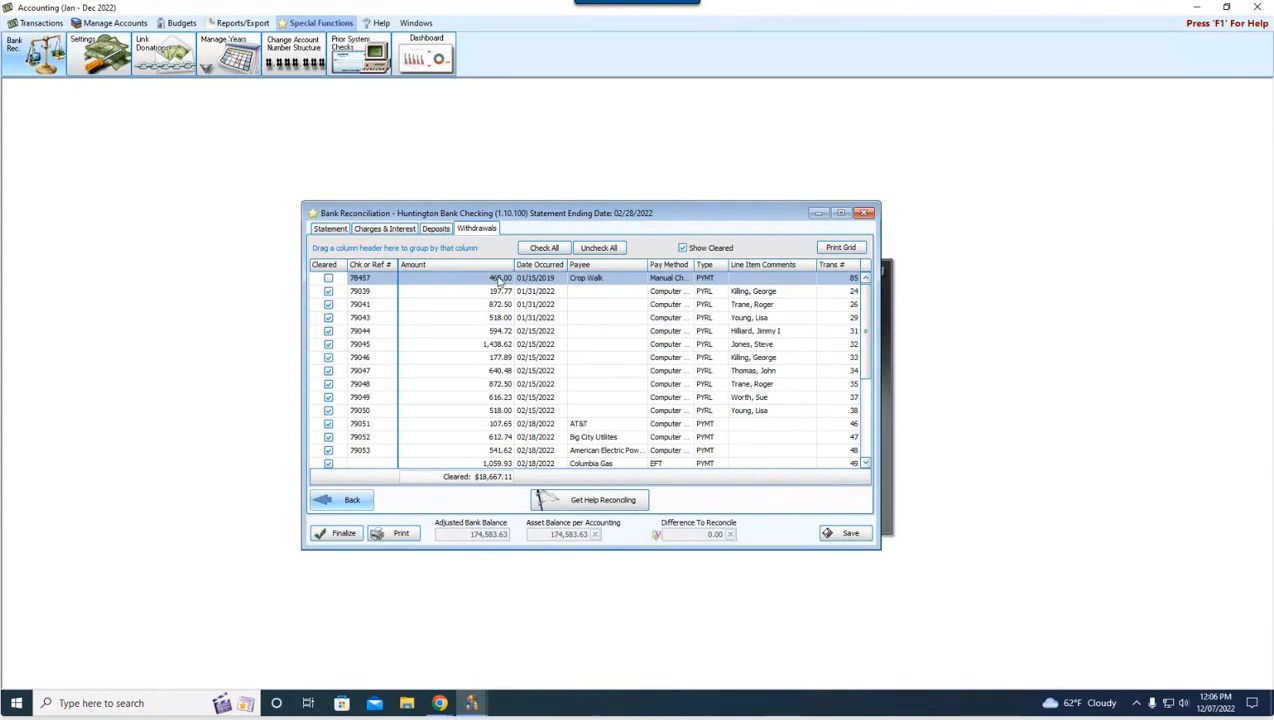
{"action": "left_click", "coordinate": [437, 229]}
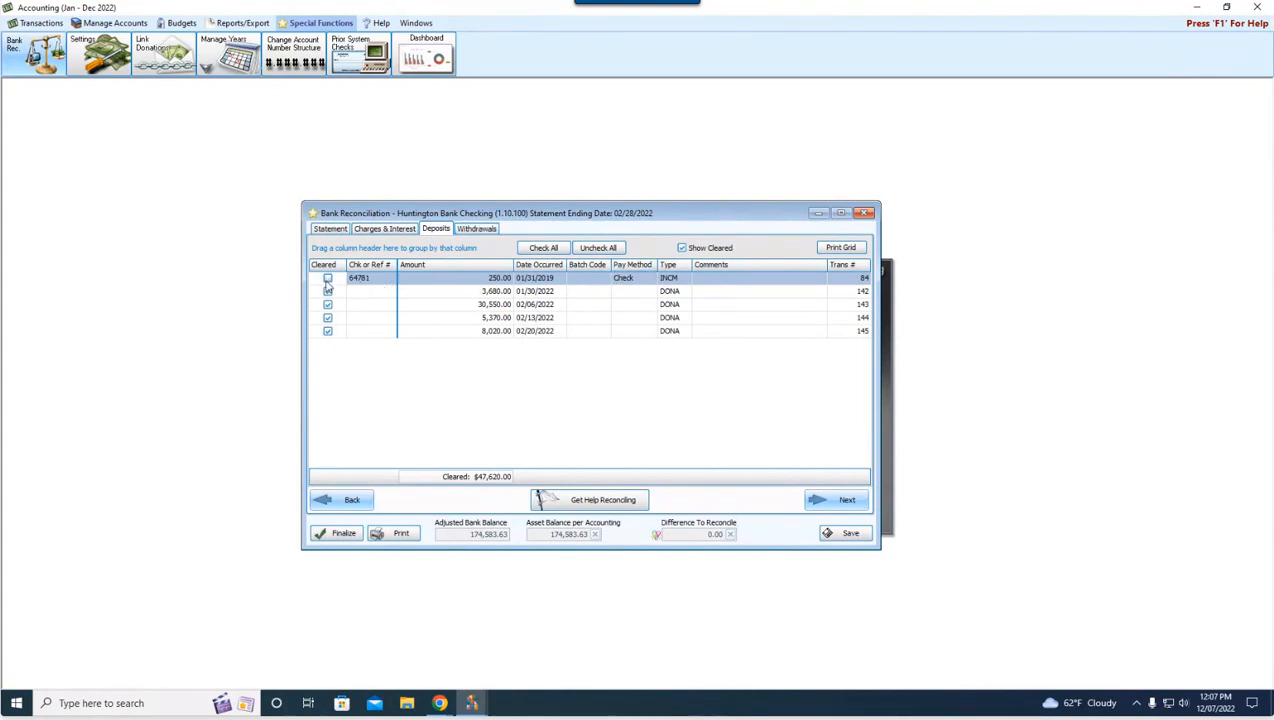
{"action": "left_click", "coordinate": [472, 229]}
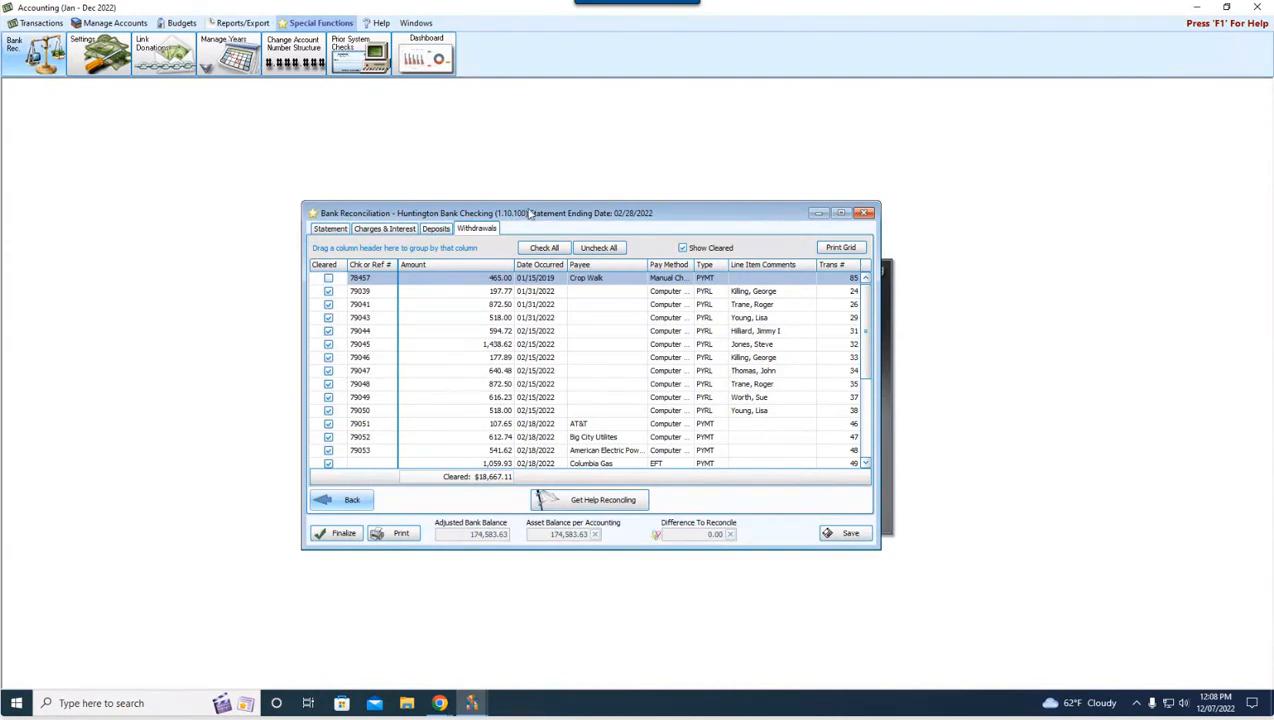
{"action": "left_click", "coordinate": [437, 229]}
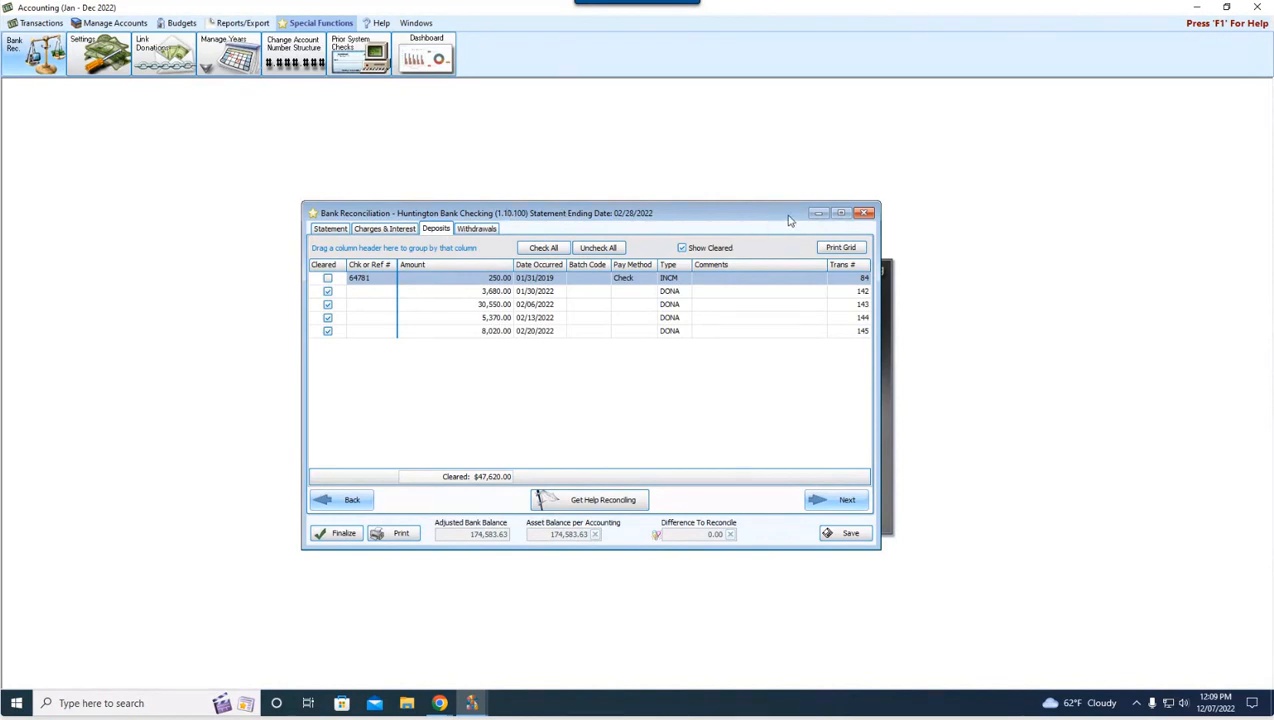
{"action": "left_click", "coordinate": [862, 214]}
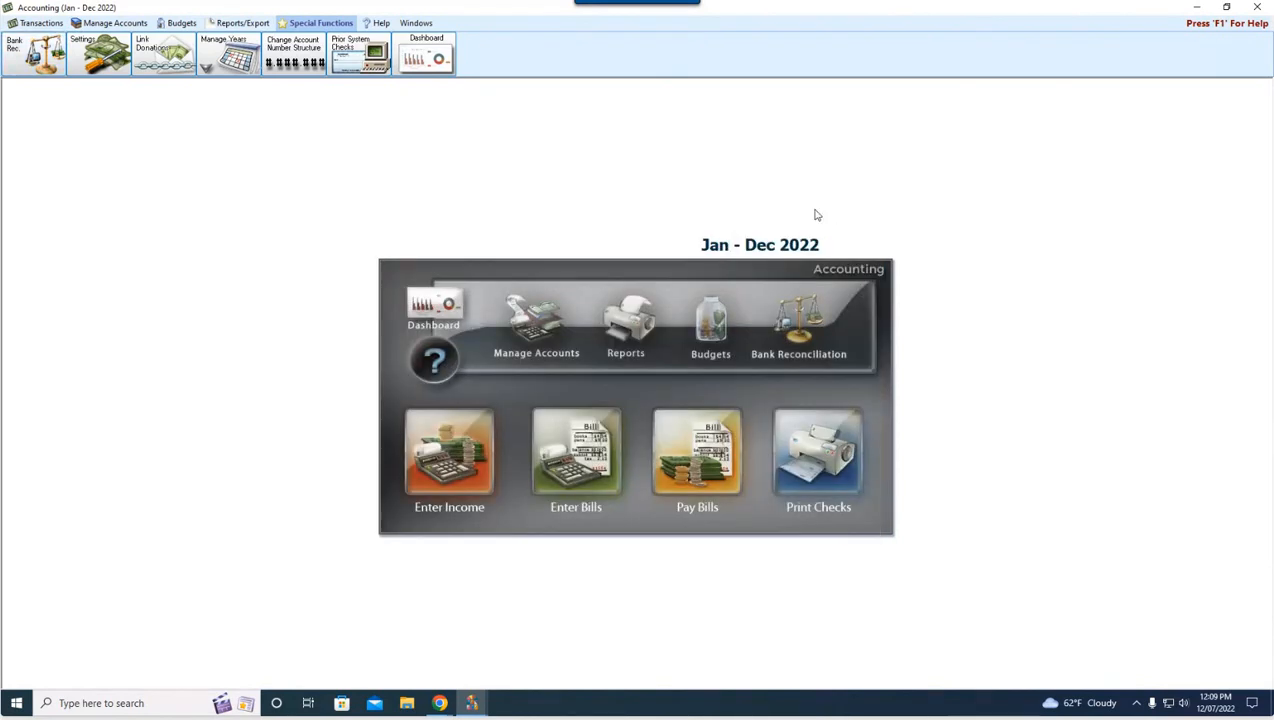
- Start a journal entry dated 02/28/2022 with the transaction comment "Adjustment for Crop walk check not received in 2019."
{"action": "left_click", "coordinate": [42, 24]}
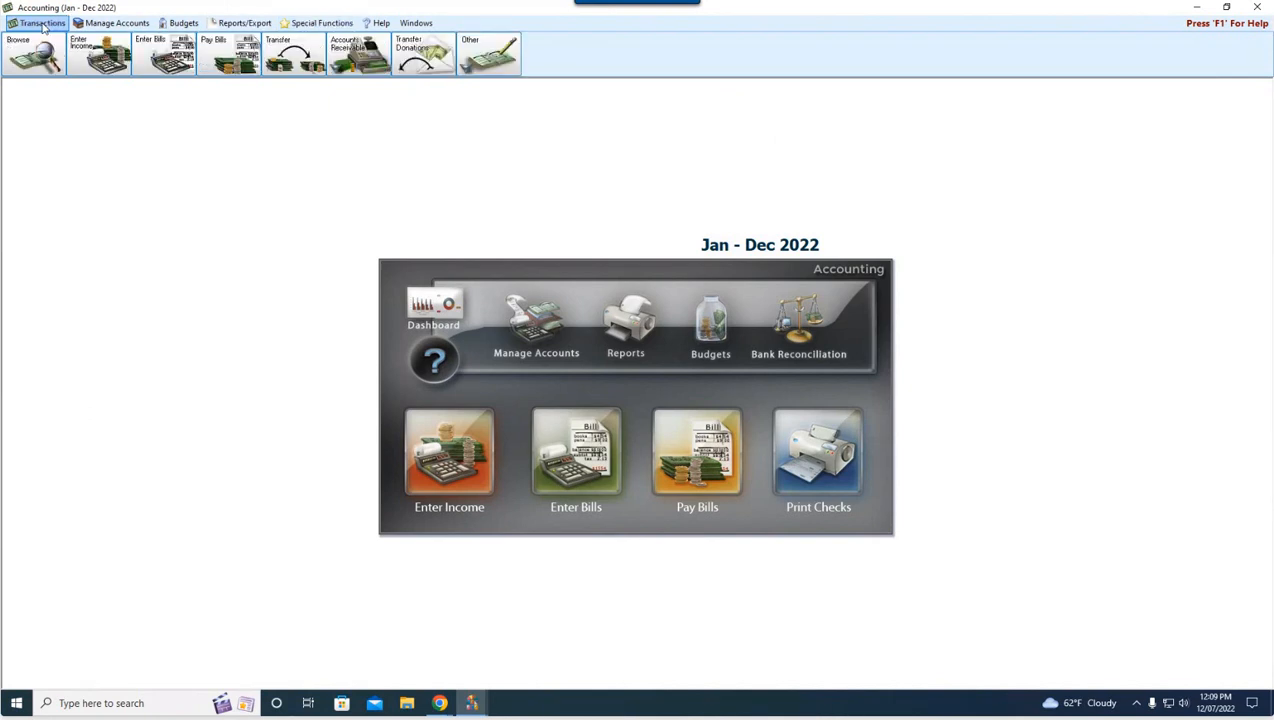
{"action": "left_click", "coordinate": [483, 58]}
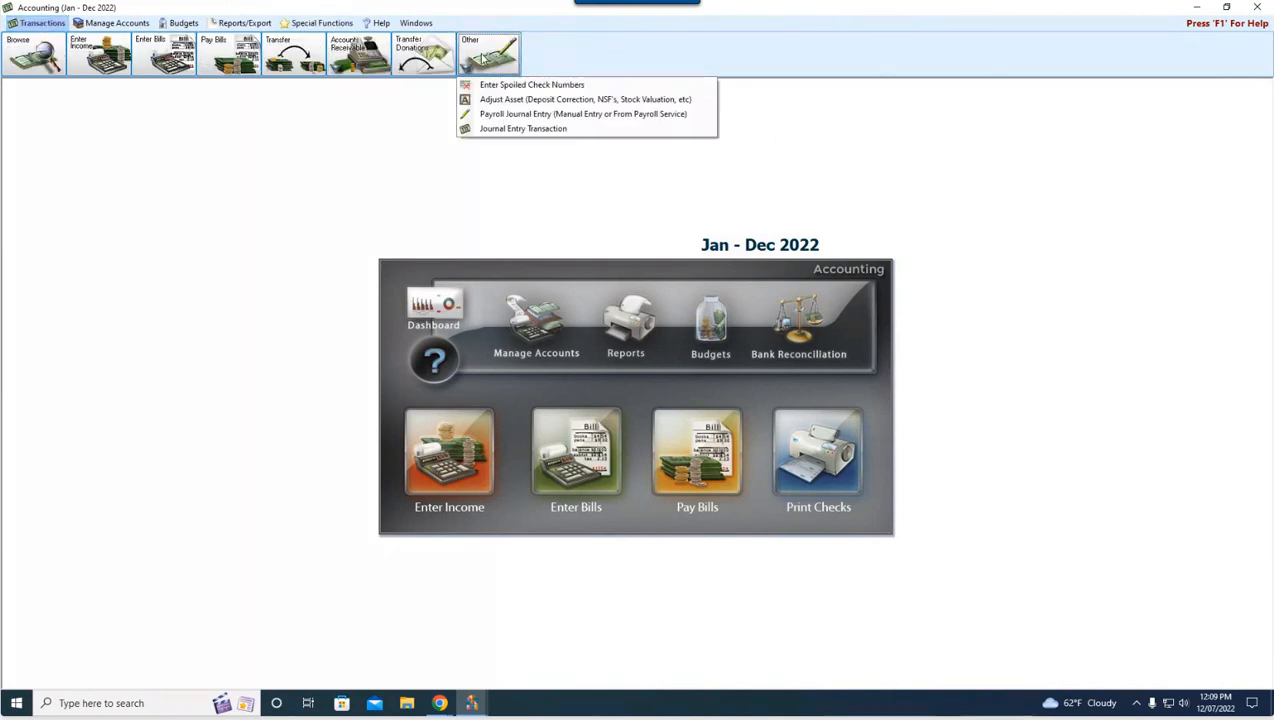
{"action": "left_click", "coordinate": [506, 130]}
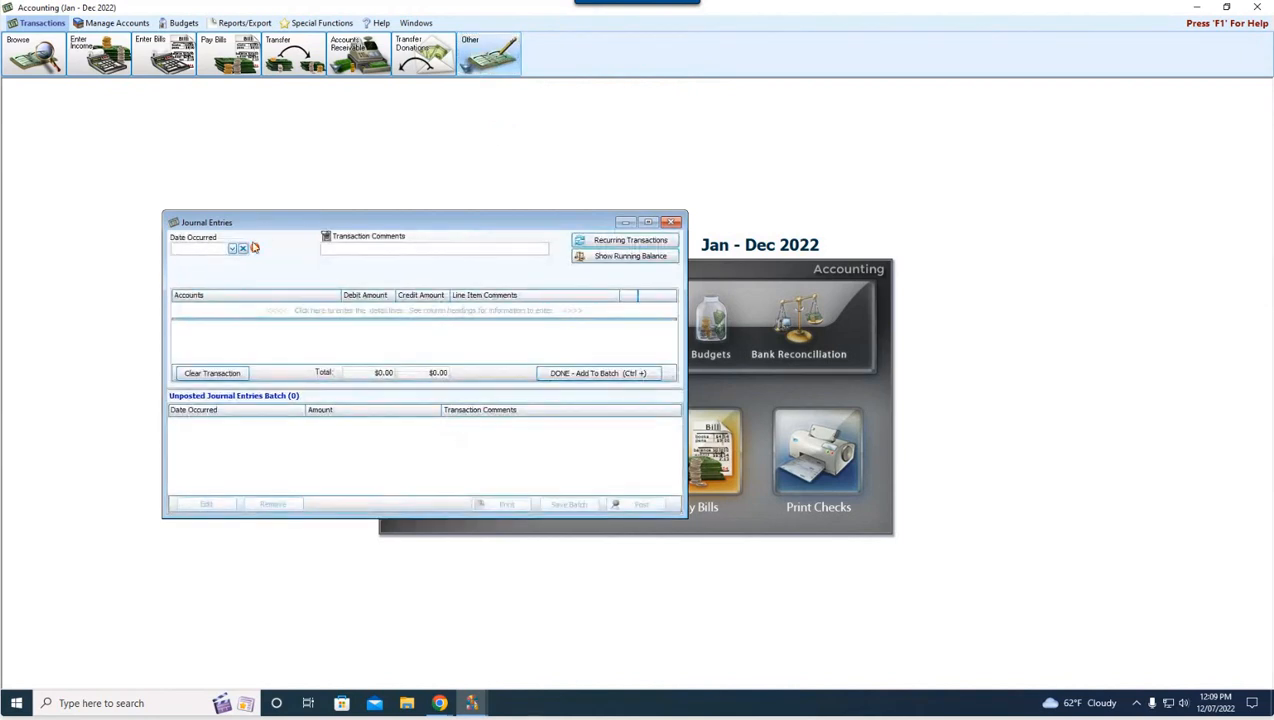
{"action": "left_click", "coordinate": [232, 248]}
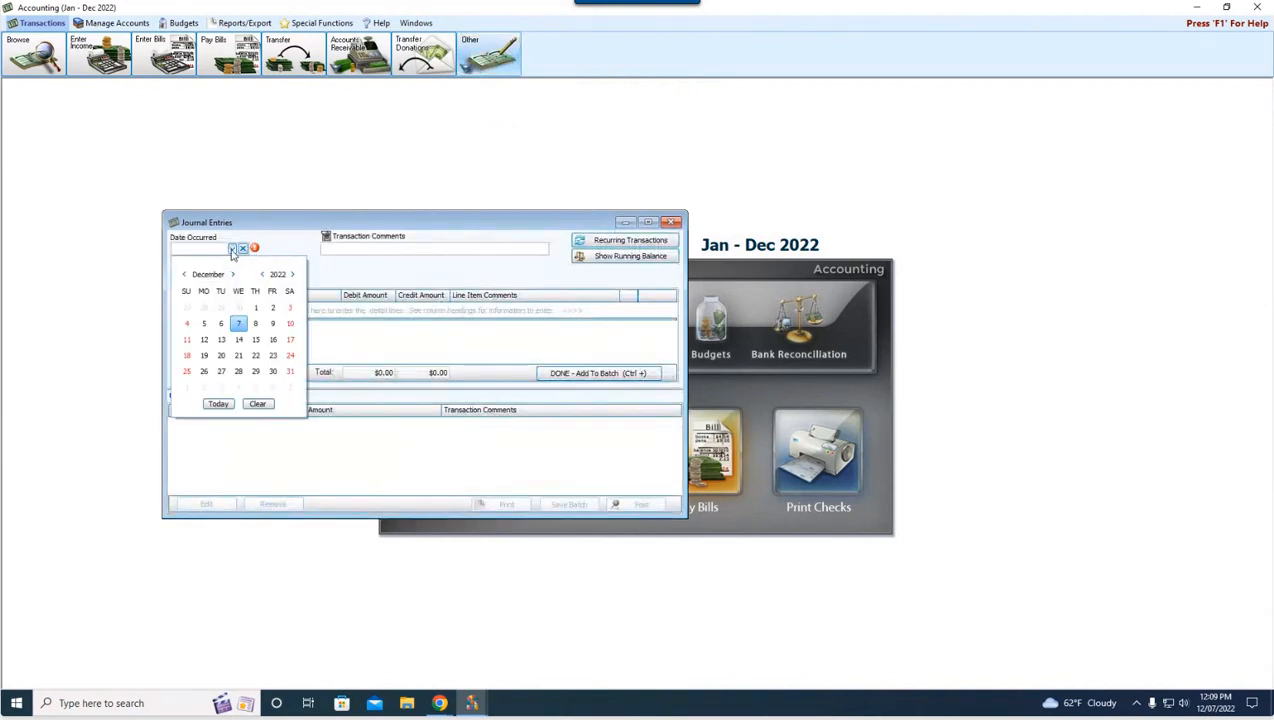
{"action": "left_click", "coordinate": [184, 274]}
{"action": "left_click", "coordinate": [184, 274]}
{"action": "left_click", "coordinate": [184, 274]}
{"action": "left_click", "coordinate": [184, 274]}
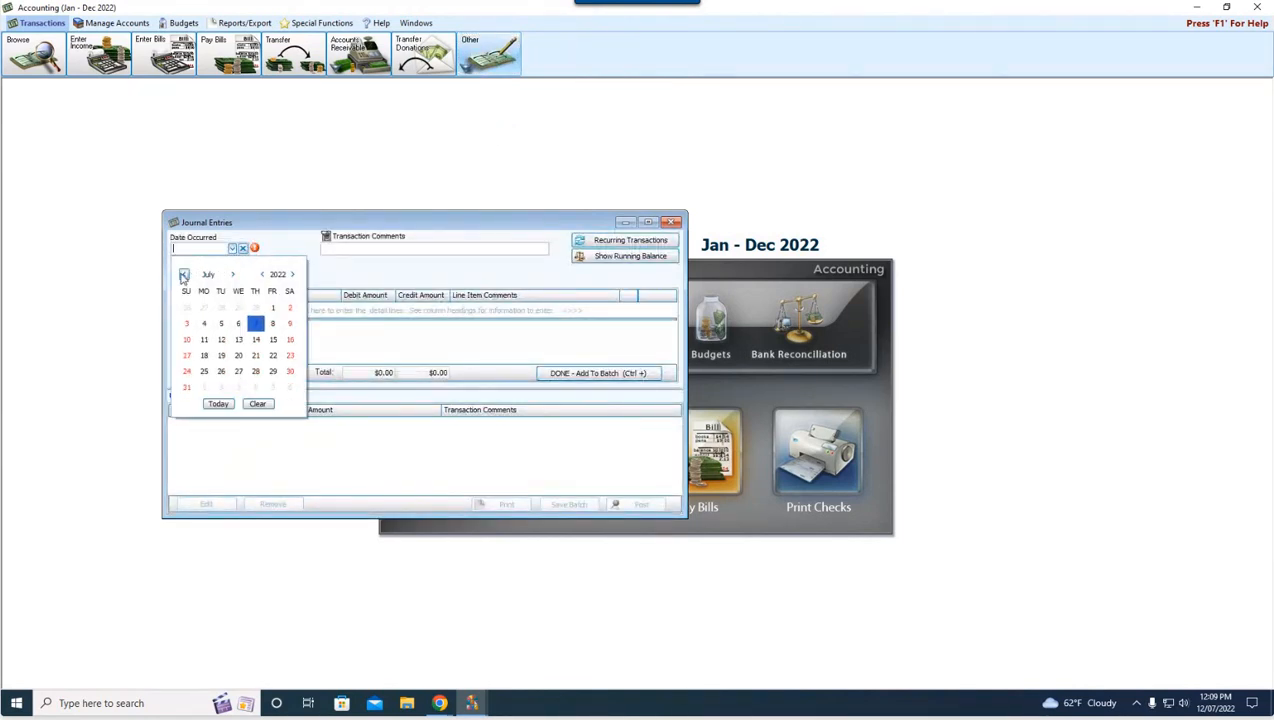
{"action": "left_click", "coordinate": [184, 274]}
{"action": "left_click", "coordinate": [184, 274]}
{"action": "left_click", "coordinate": [184, 274]}
{"action": "left_click", "coordinate": [184, 274]}
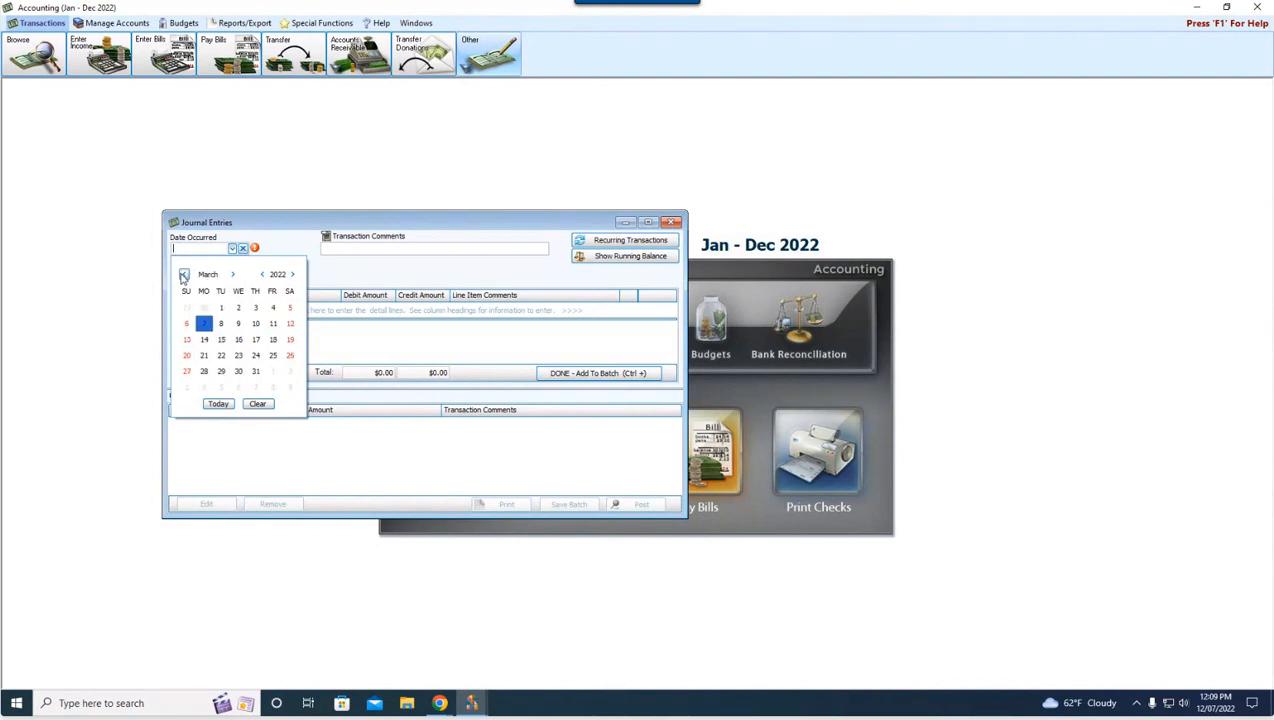
{"action": "left_click", "coordinate": [184, 274]}
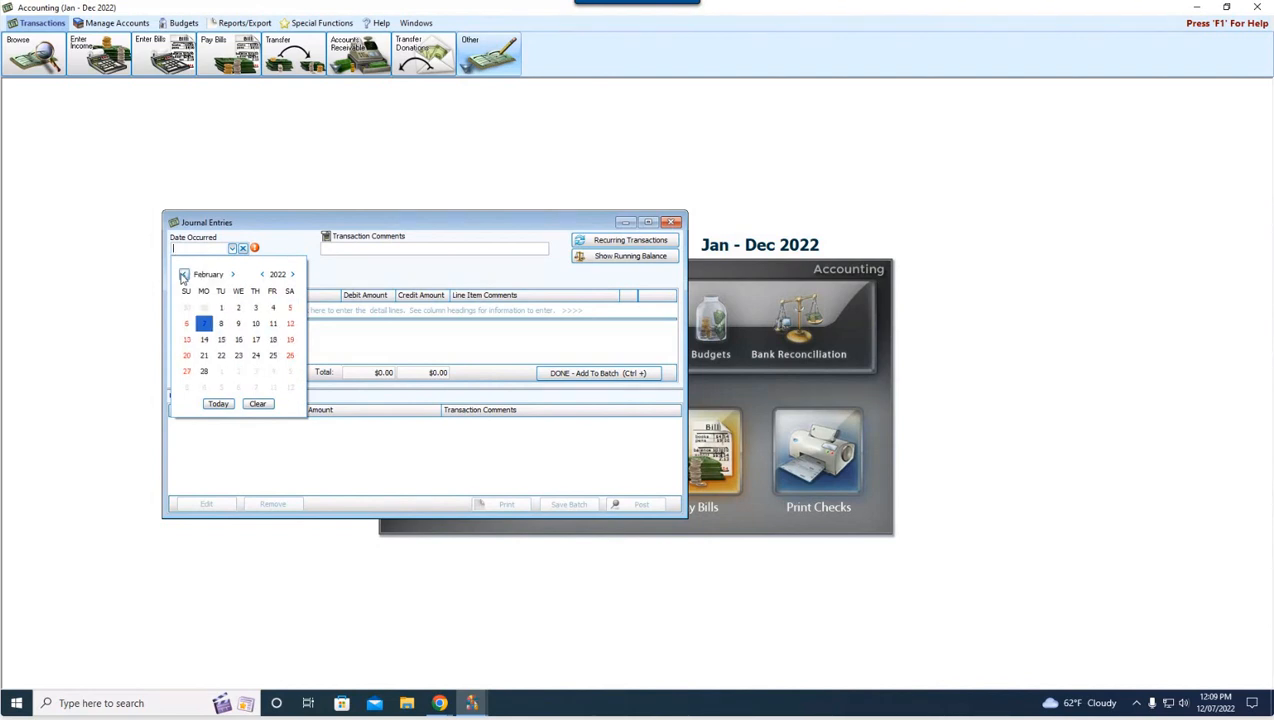
{"action": "left_click", "coordinate": [204, 371]}
{"action": "left_click", "coordinate": [368, 250]}
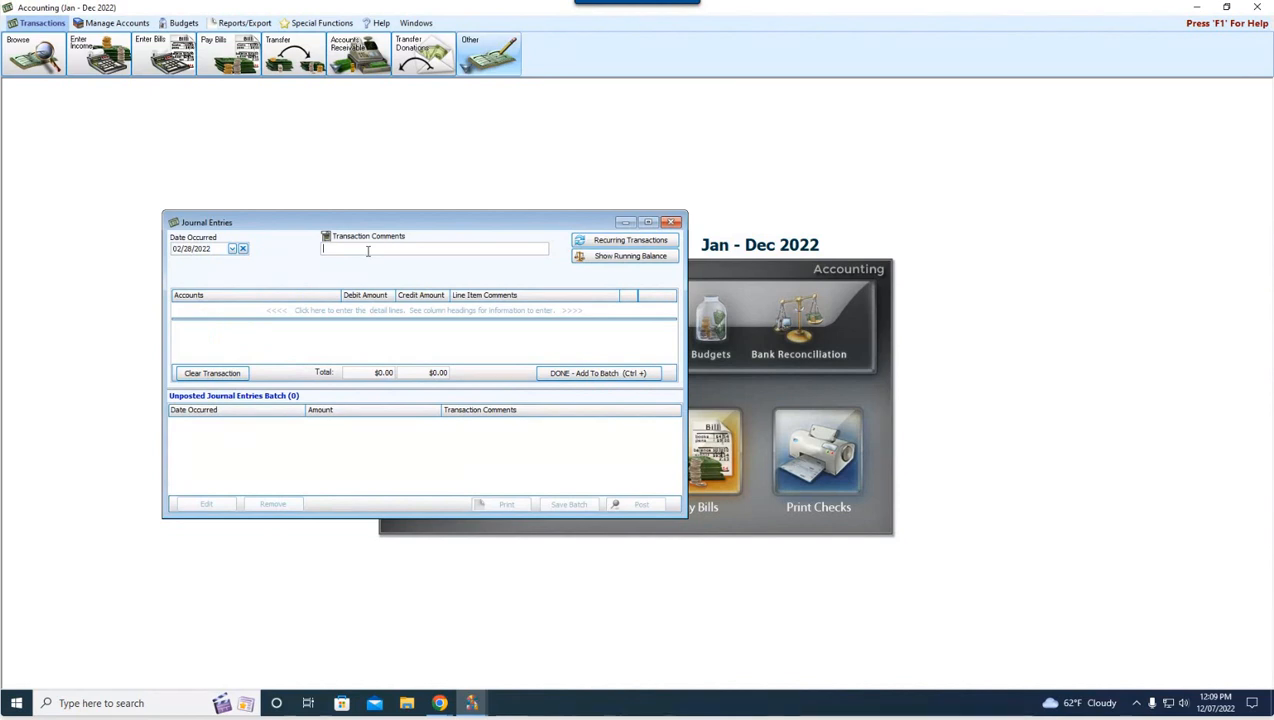
{"action": "type", "text": "Adjustment for Crop walk check not received in 2019."}
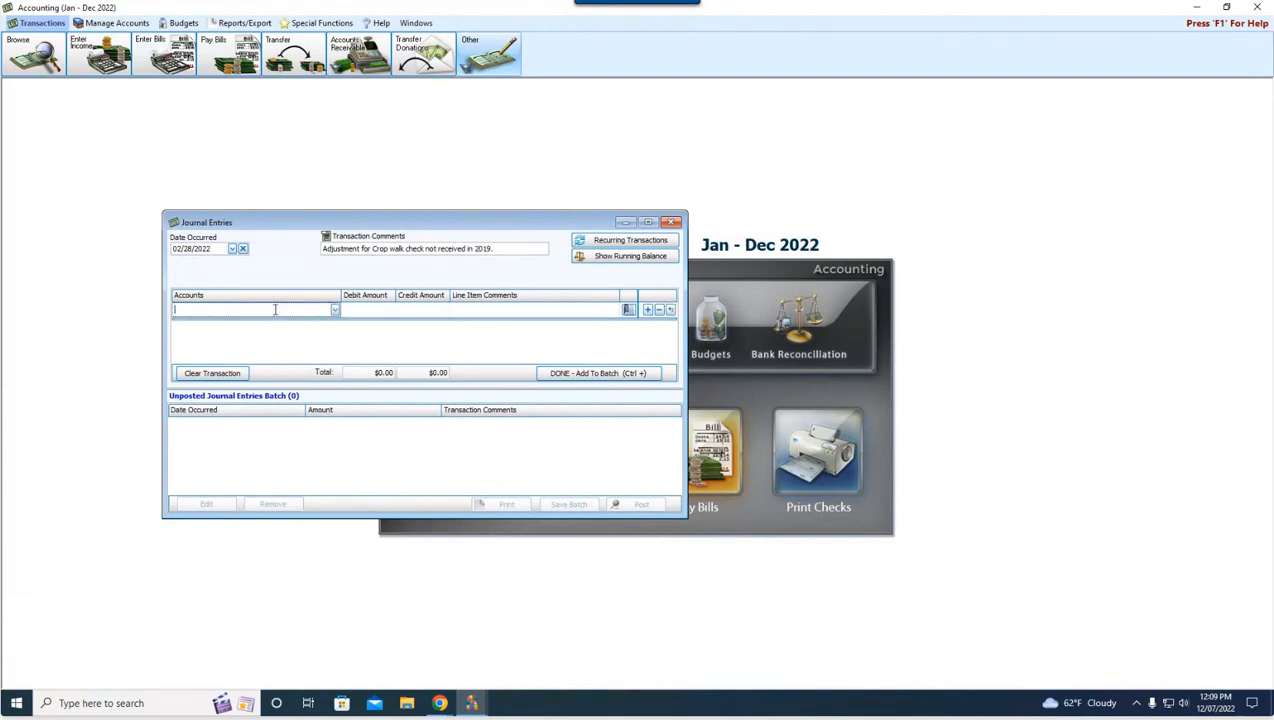
- Enter a 465.00 debit line for Huntington Bank Checking in the journal entry and add it
{"action": "left_click", "coordinate": [274, 310]}
{"action": "type", "text": "hunt"}
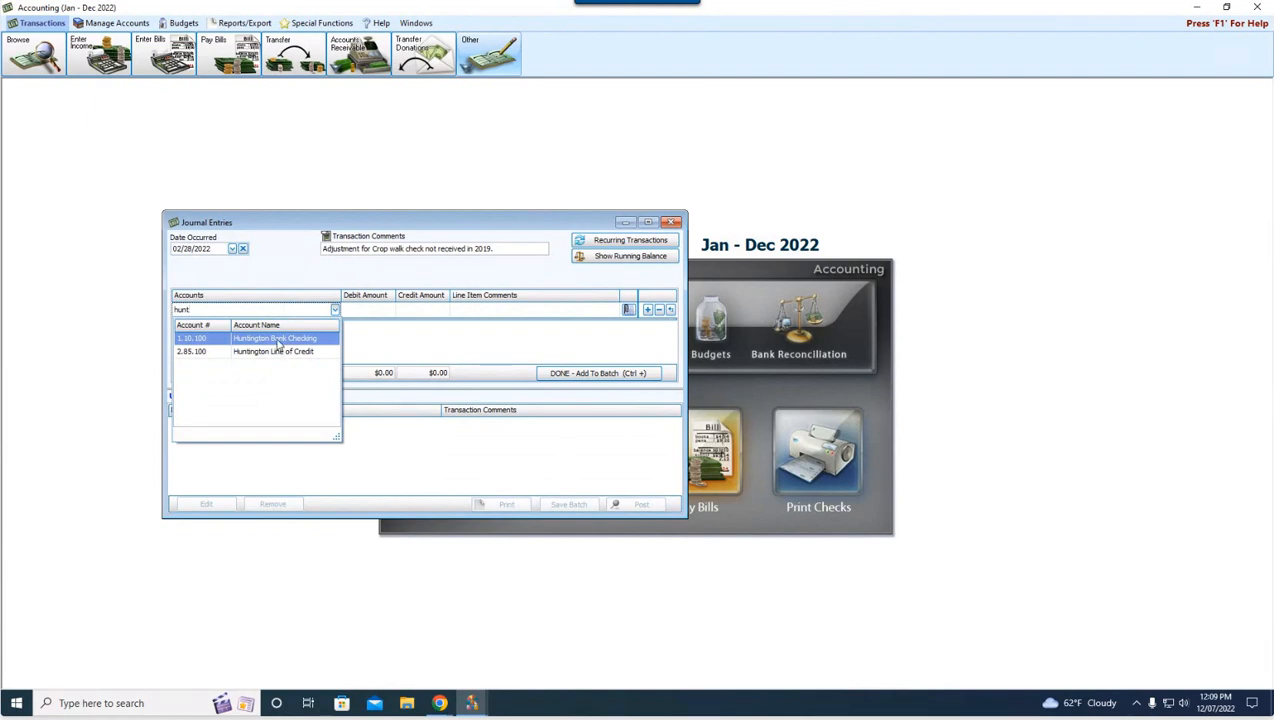
{"action": "left_click", "coordinate": [278, 340]}
{"action": "left_click", "coordinate": [356, 310]}
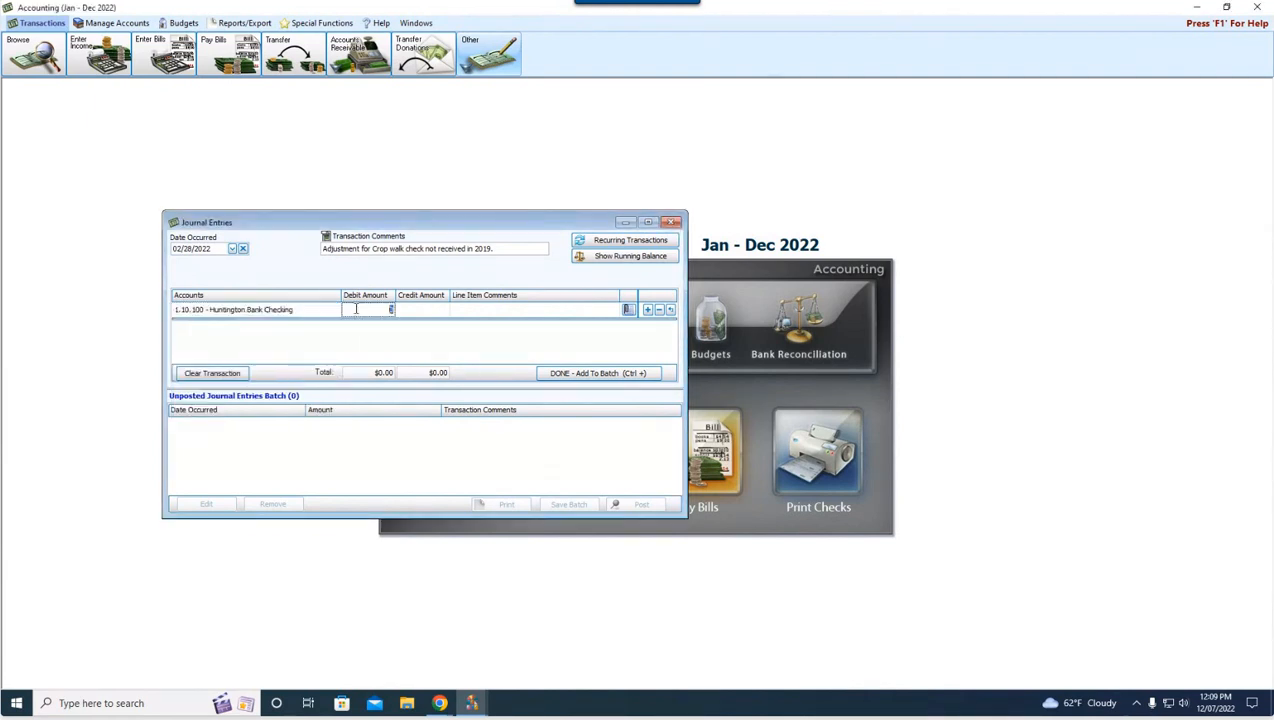
{"action": "type", "text": "465"}
{"action": "left_click", "coordinate": [648, 311]}
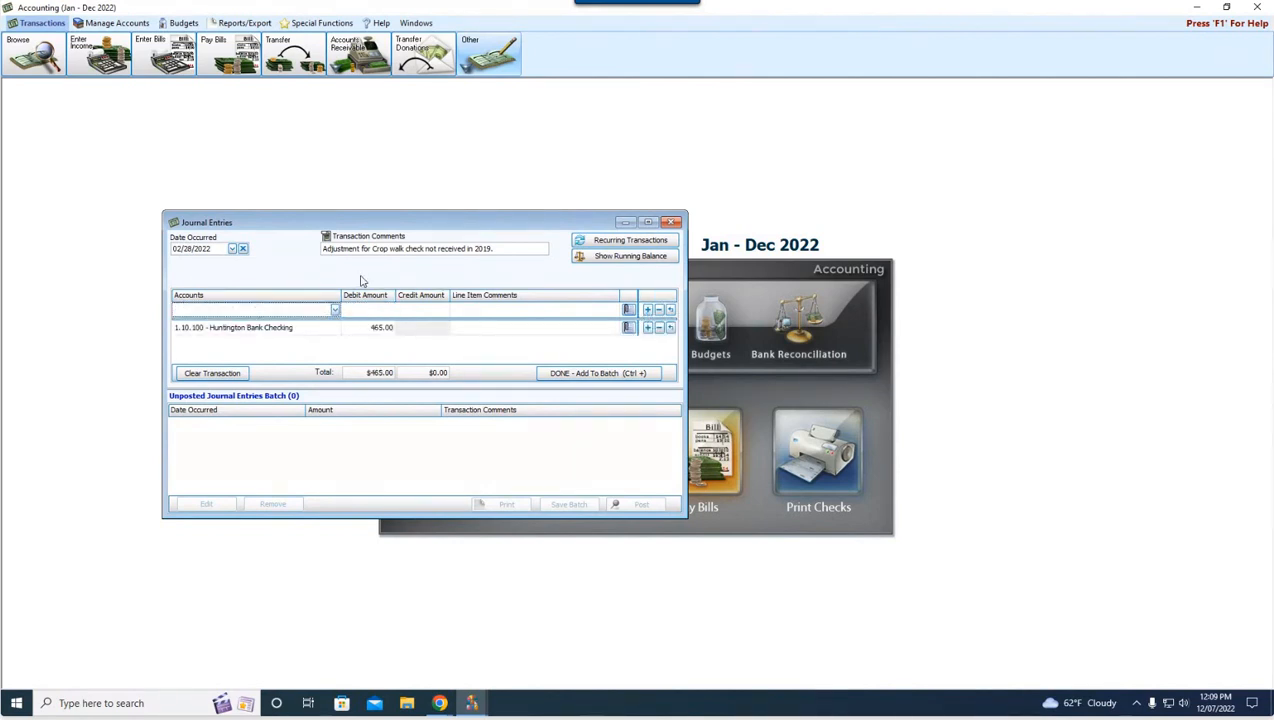
- Enter a 465.00 credit line for the Crop Walk account and add the completed journal entry to the batch
{"action": "type", "text": "crop"}
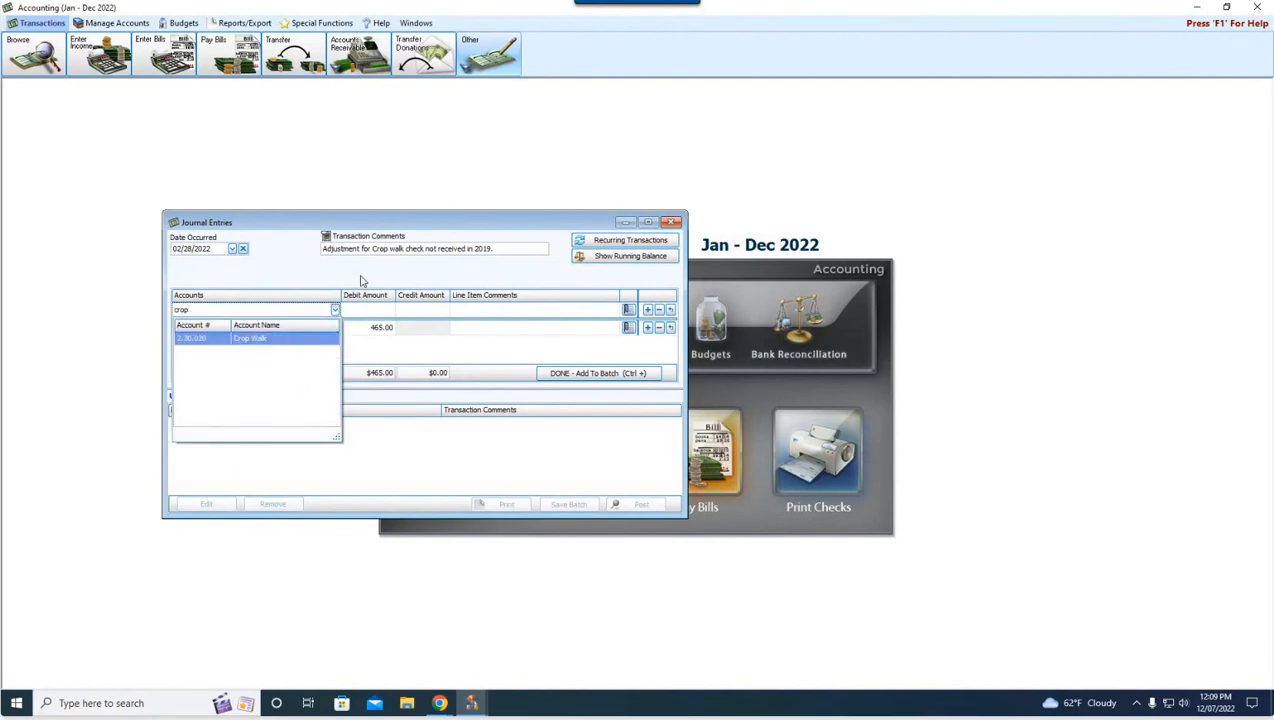
{"action": "left_click", "coordinate": [253, 340]}
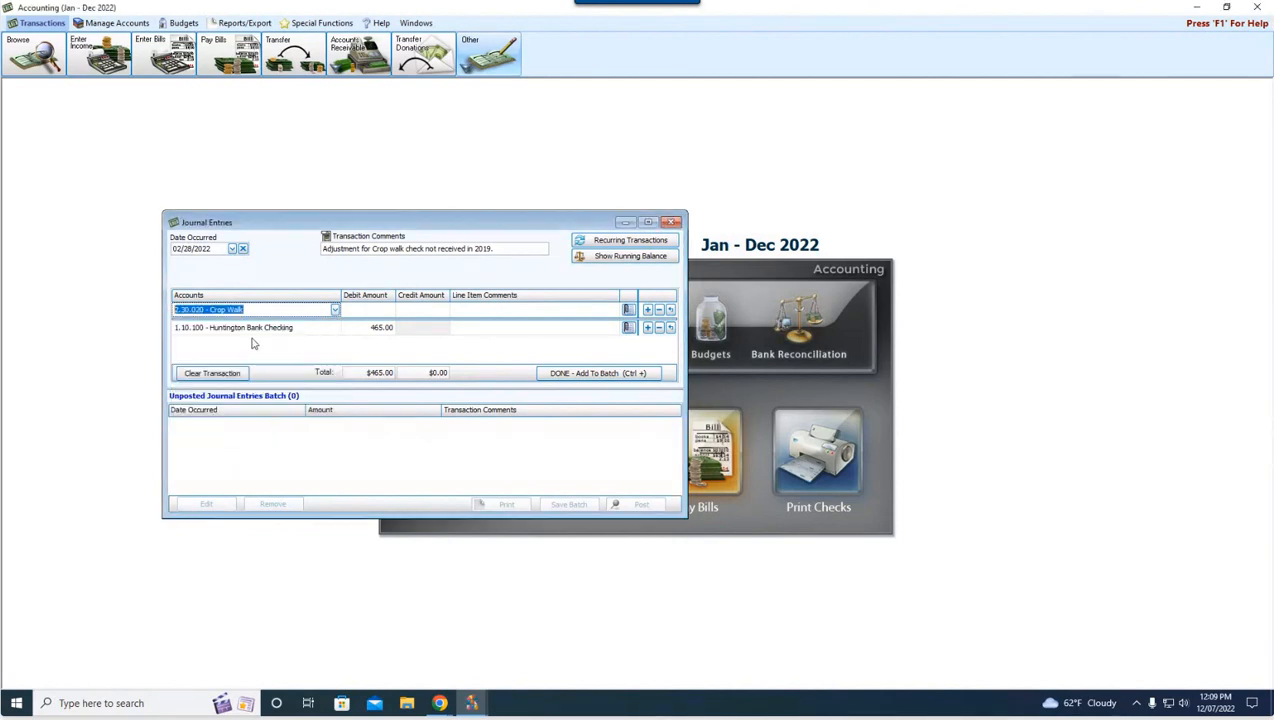
{"action": "left_click", "coordinate": [434, 312]}
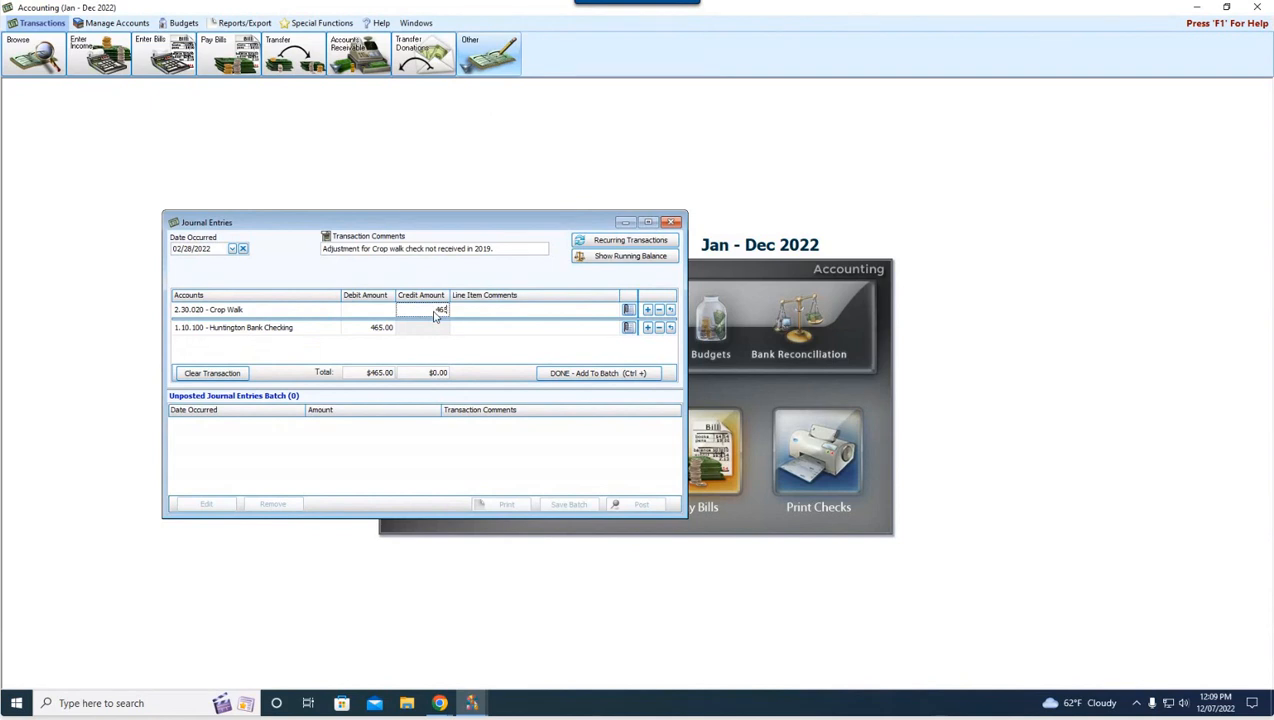
{"action": "left_click", "coordinate": [593, 375]}
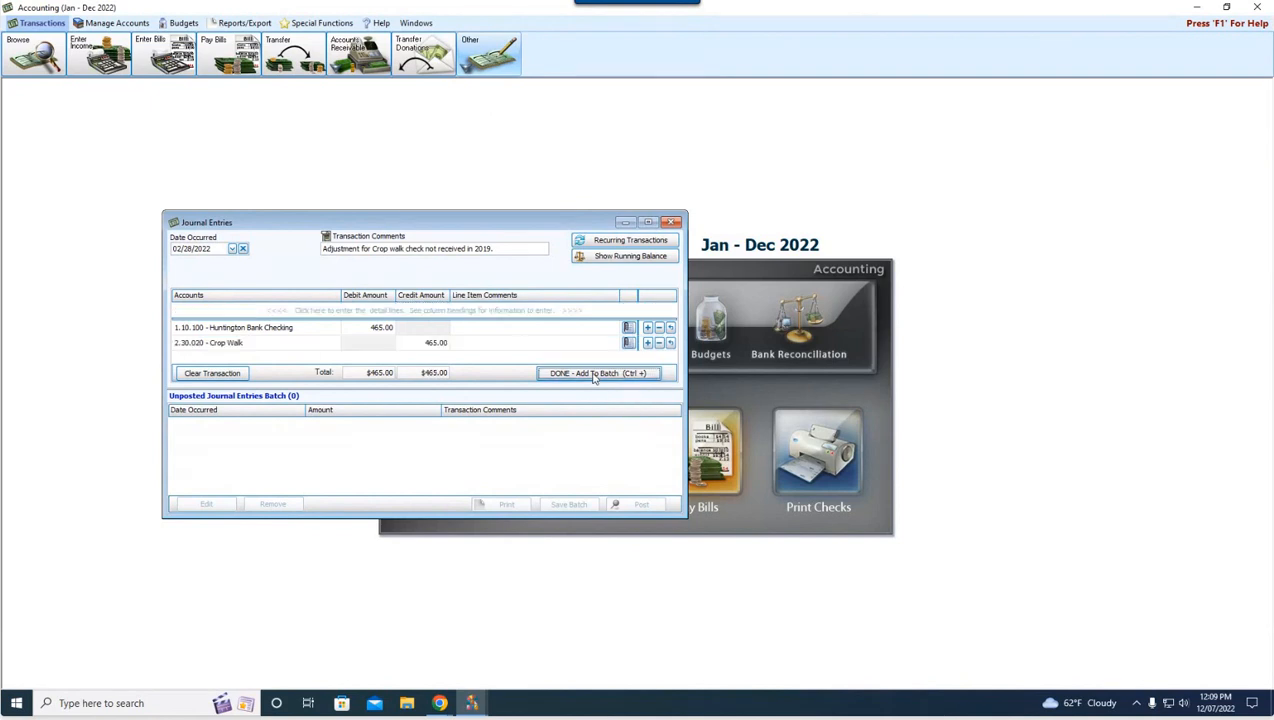
- Start another journal entry commented "Write off income transaction from 2019." and add a 250.00 credit line for Huntington Bank Checking
{"action": "left_click", "coordinate": [375, 250]}
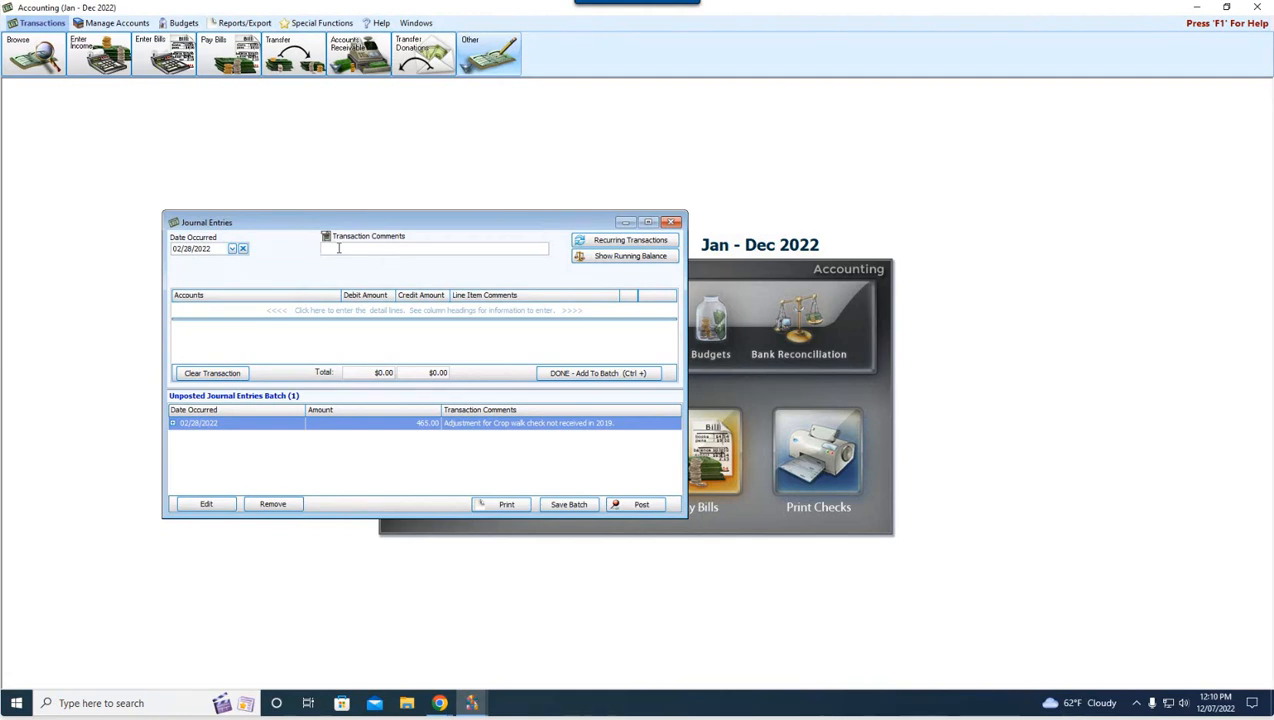
{"action": "type", "text": "Write off income transaction from 2019."}
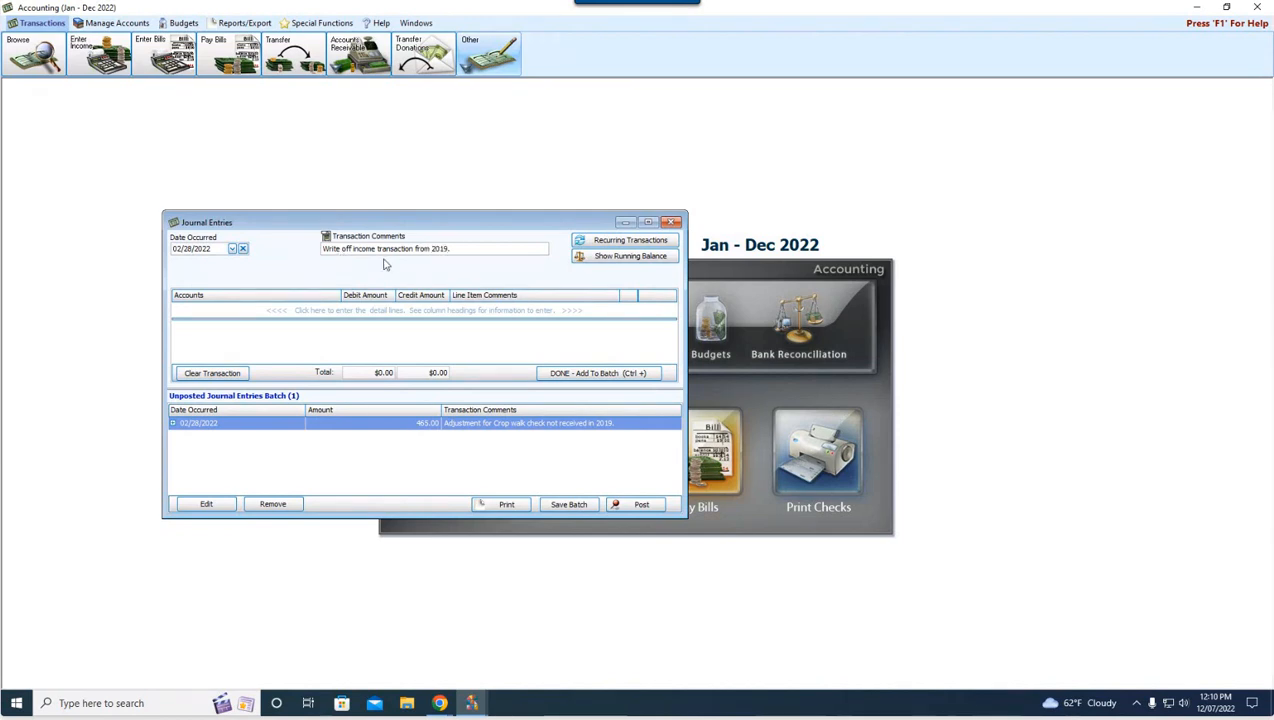
{"action": "left_click", "coordinate": [266, 308]}
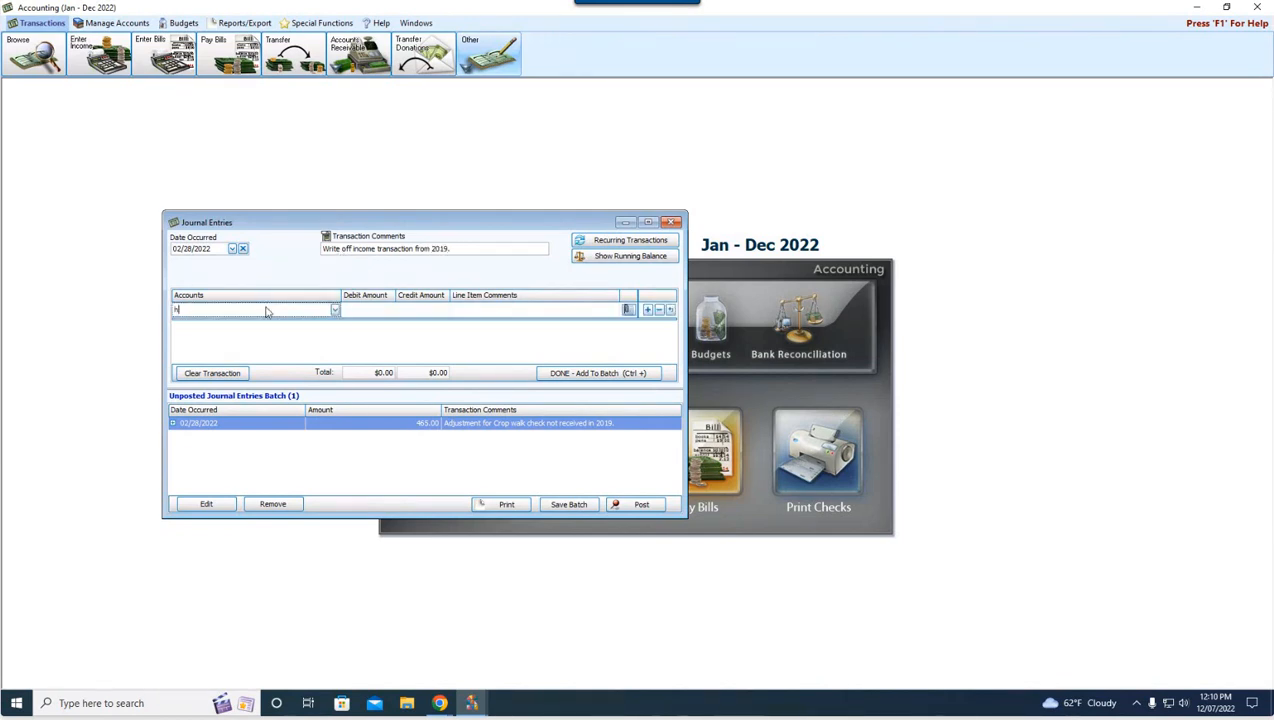
{"action": "type", "text": "hunti"}
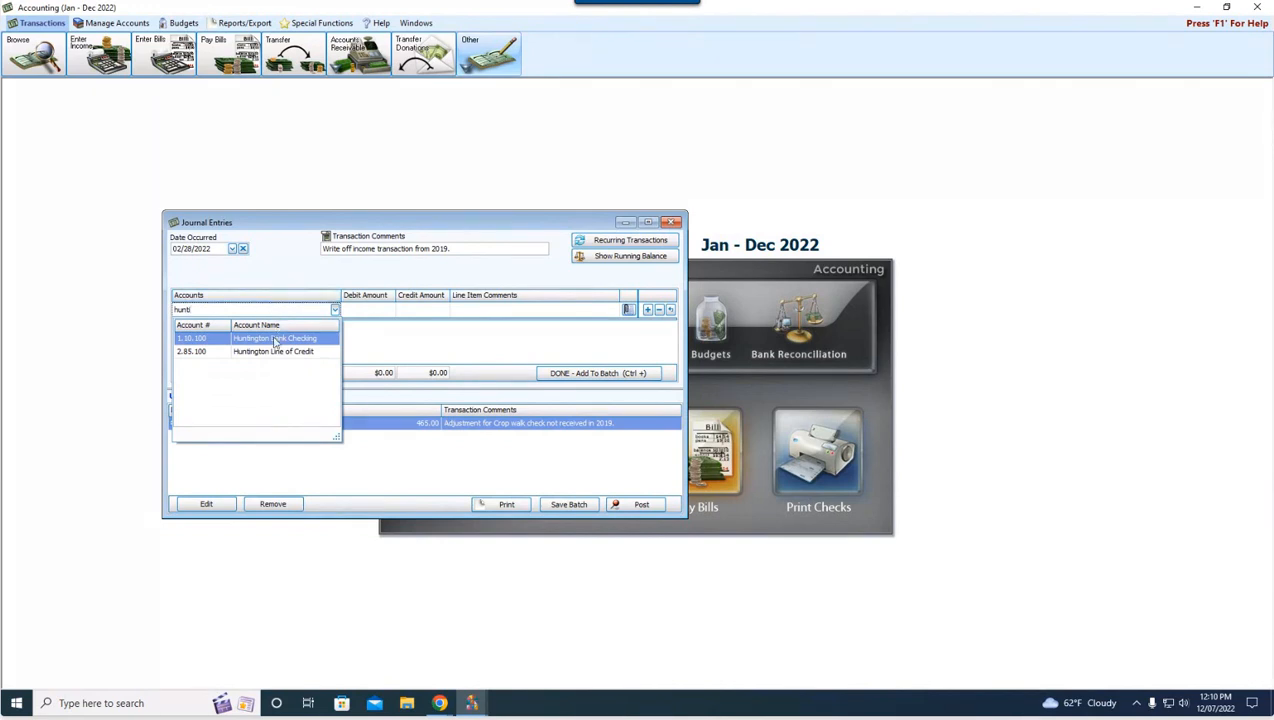
{"action": "left_click", "coordinate": [277, 340]}
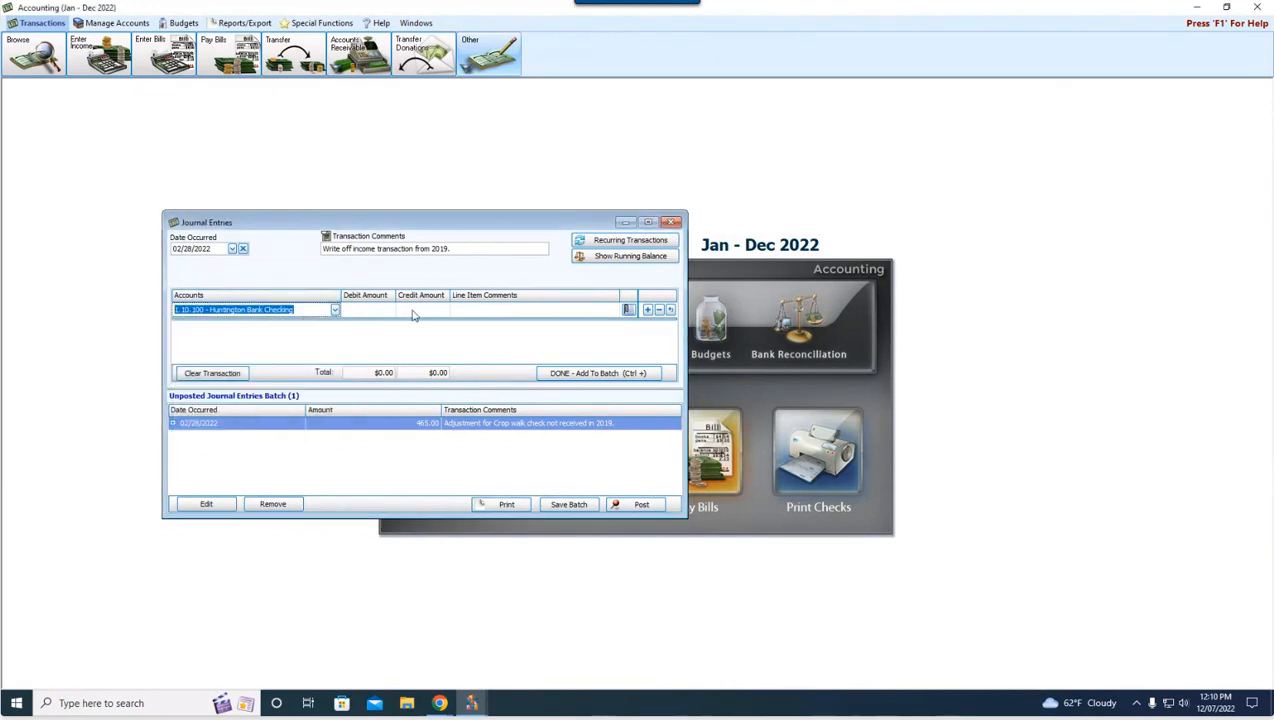
{"action": "left_click", "coordinate": [414, 310]}
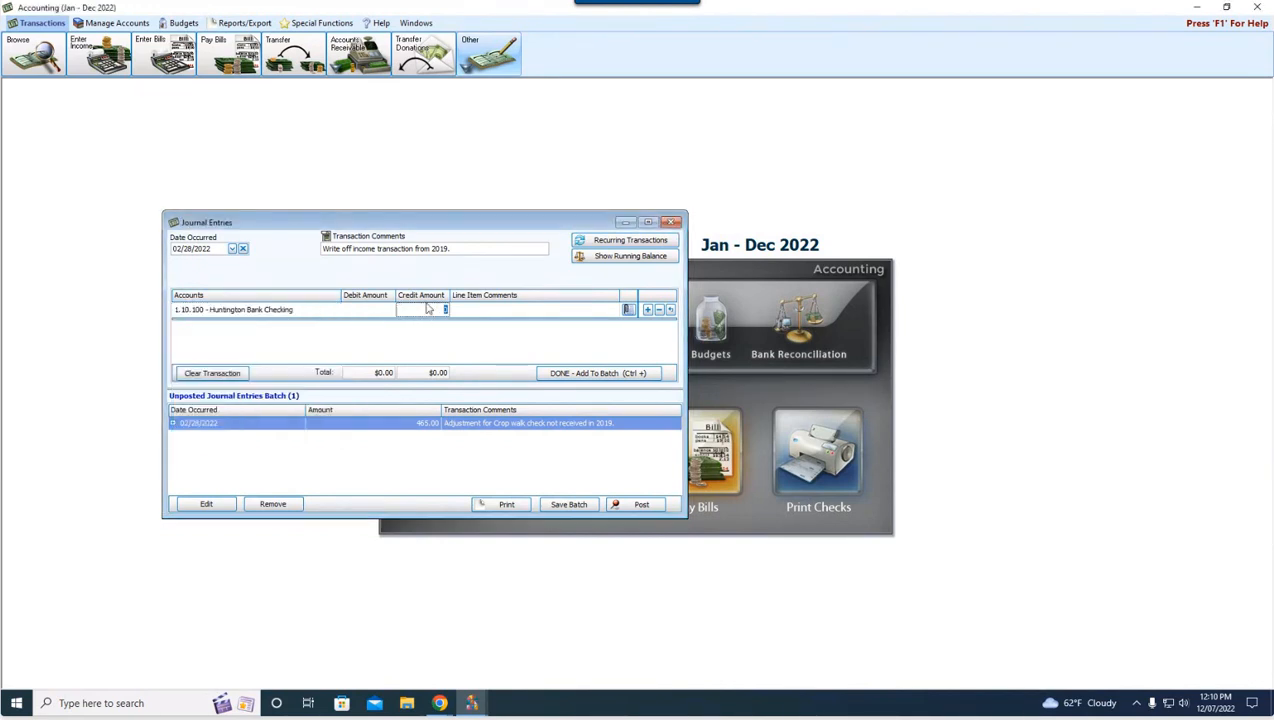
{"action": "type", "text": "250"}
{"action": "left_click", "coordinate": [647, 309]}
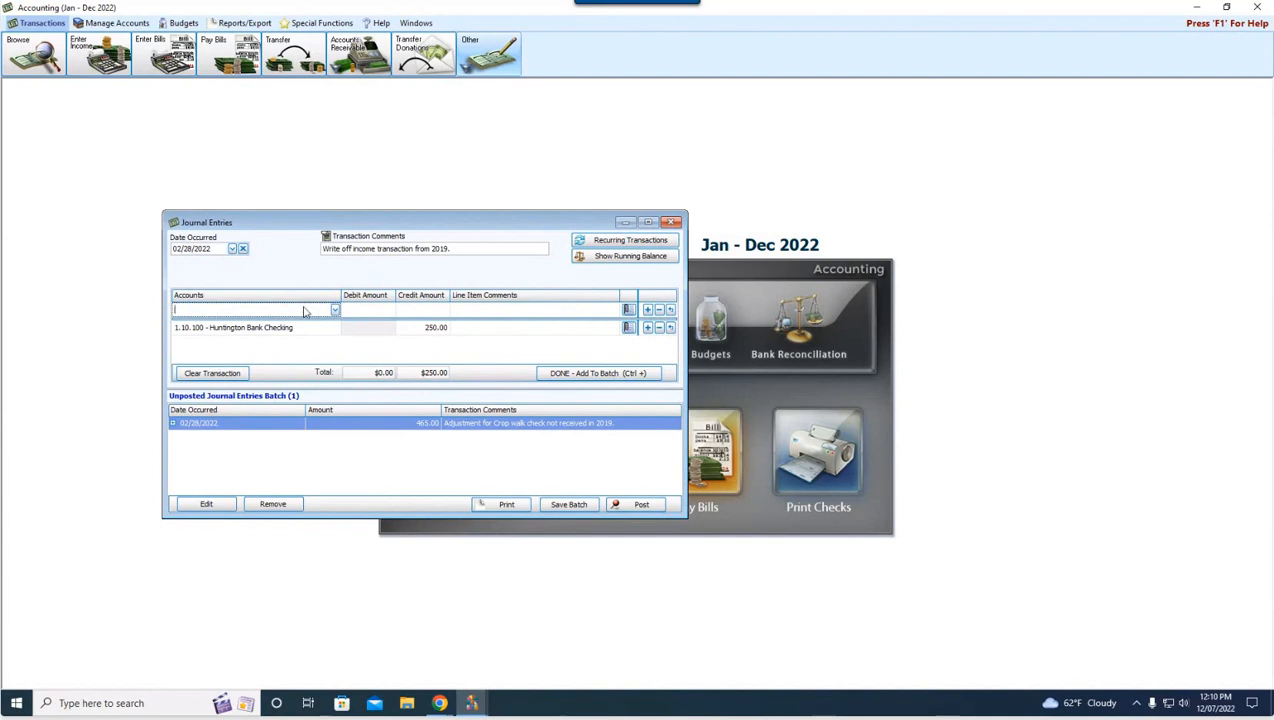
- Enter a 250.00 debit line for General Operating Fund Balance and add the write-off entry to the batch
{"action": "type", "text": "genr"}
{"action": "key", "text": "BackSpace"}
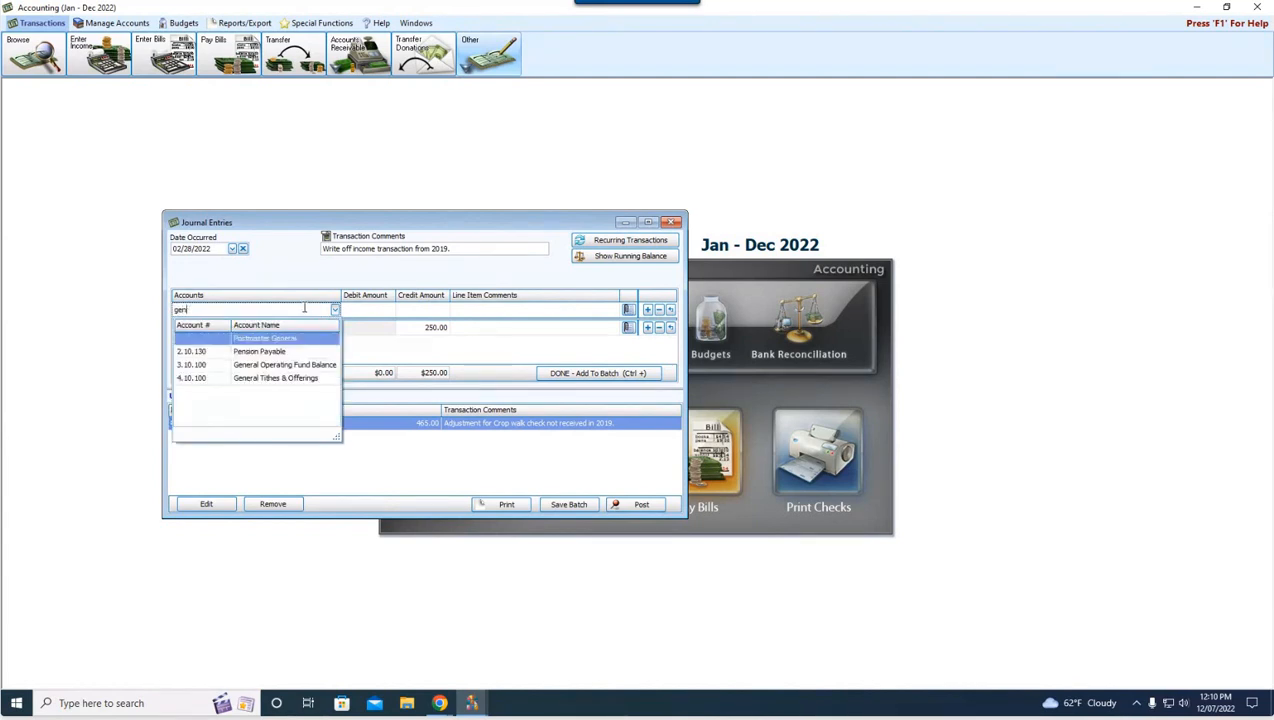
{"action": "left_click", "coordinate": [258, 366]}
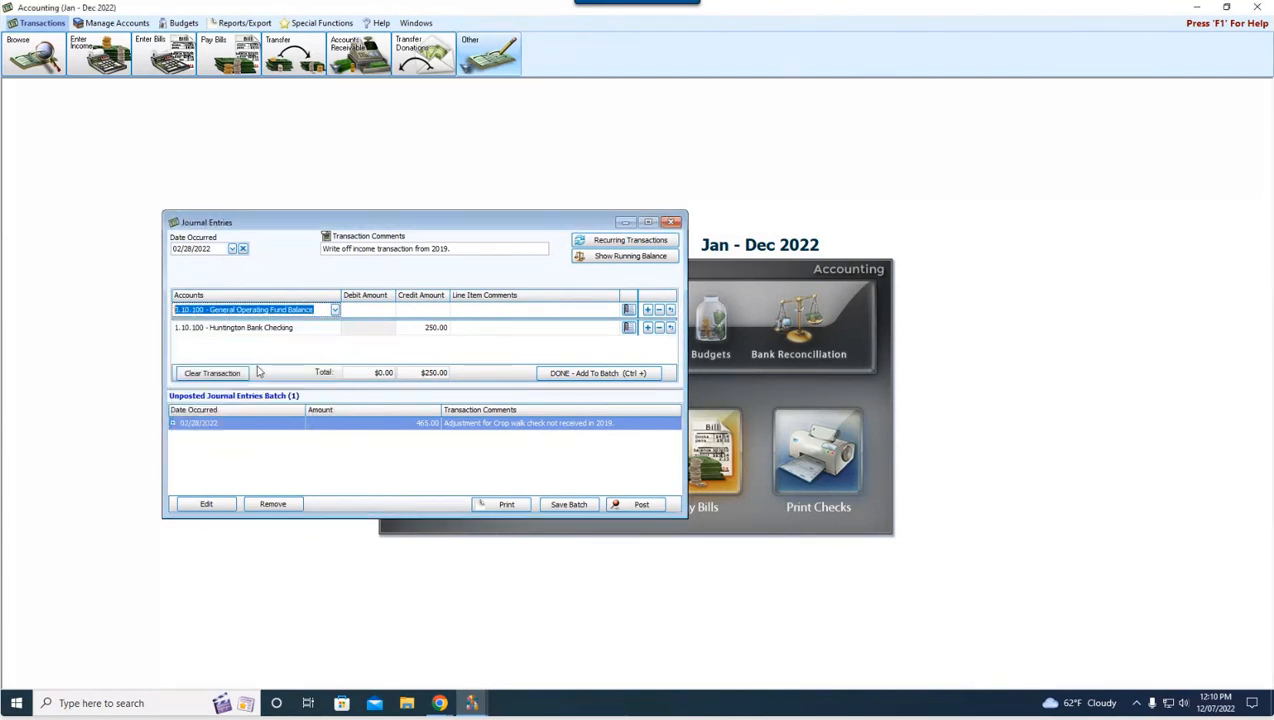
{"action": "left_click", "coordinate": [352, 311]}
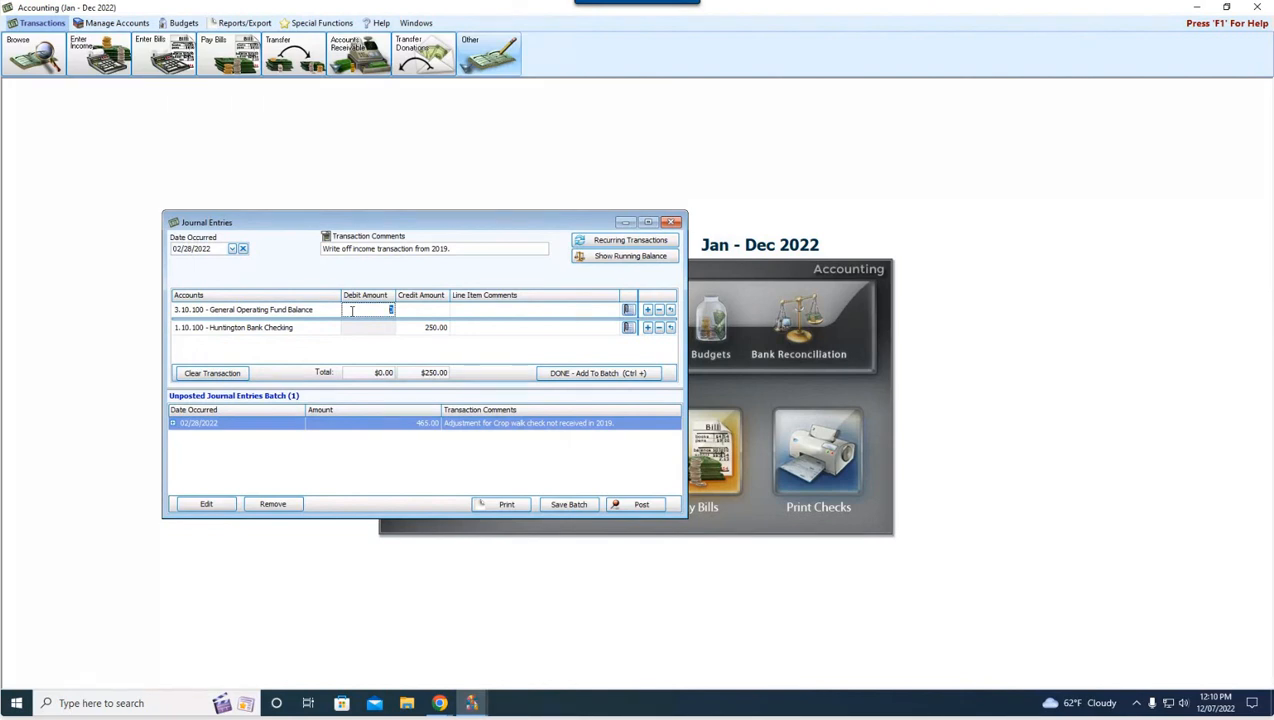
{"action": "type", "text": "250.00"}
{"action": "left_click", "coordinate": [573, 374]}
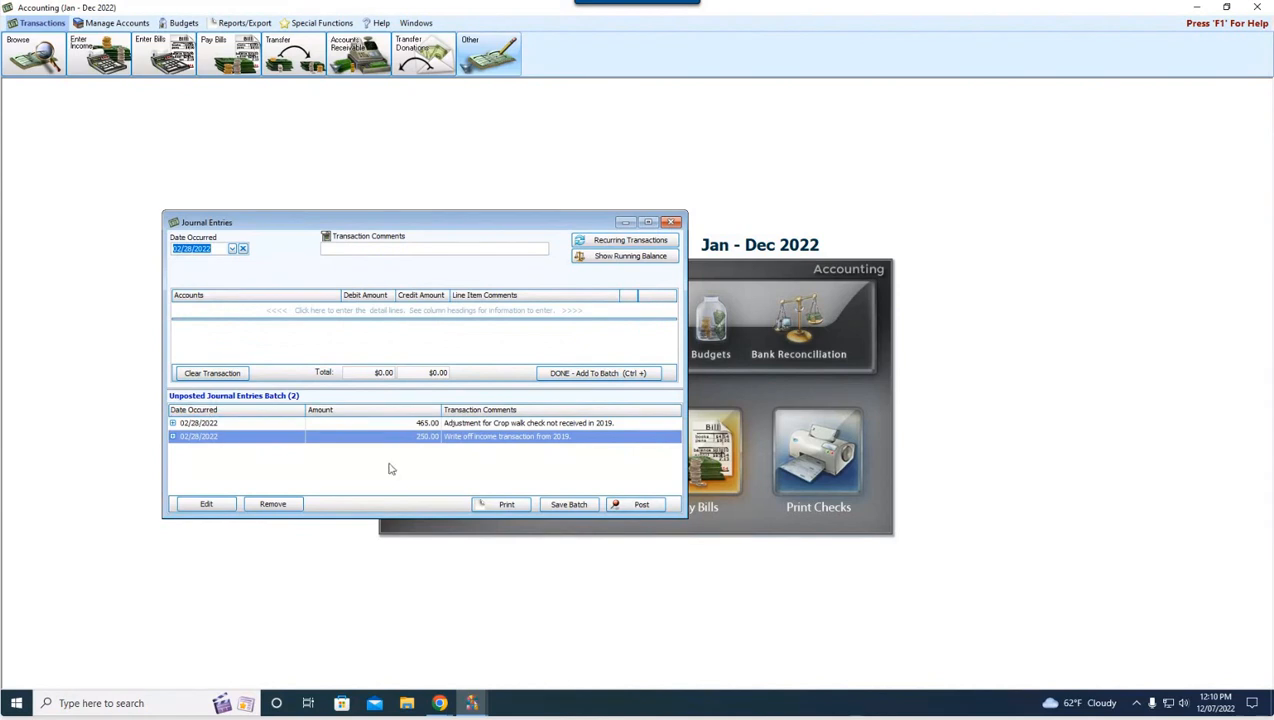
- Post the journal entries batch without printing it, and close the journal entries window
{"action": "left_click", "coordinate": [628, 505]}
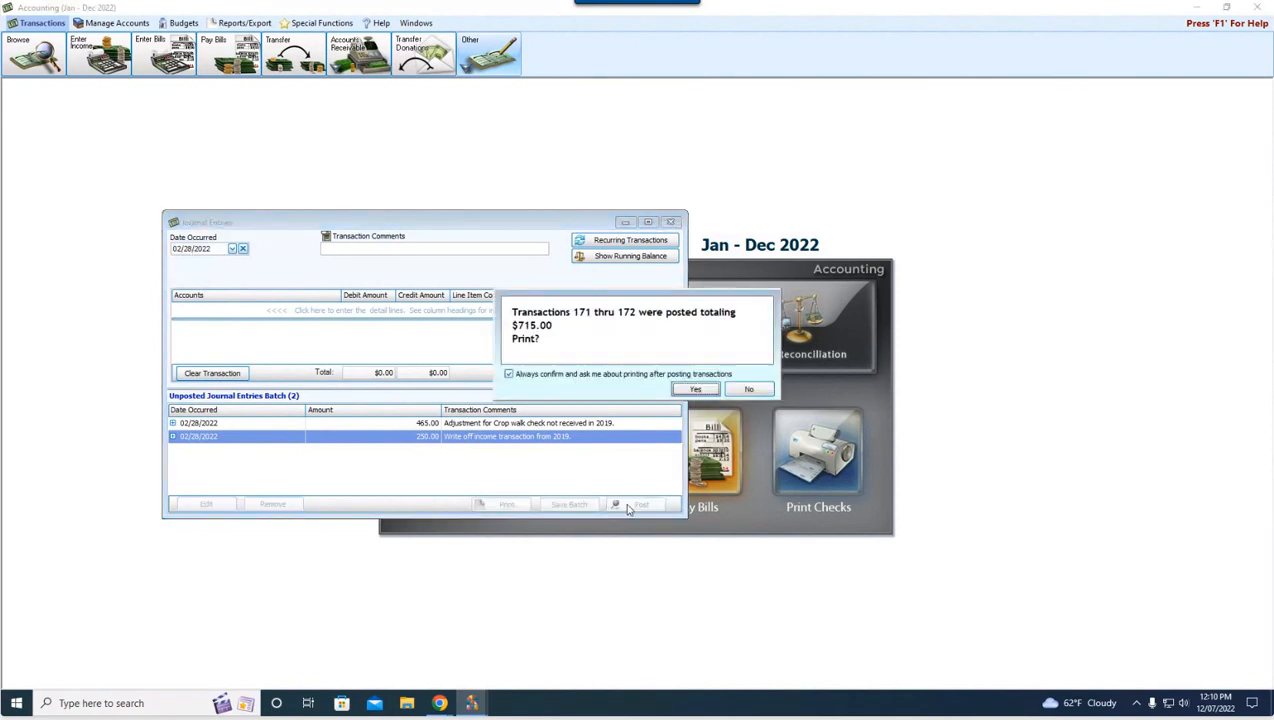
{"action": "left_click", "coordinate": [749, 390]}
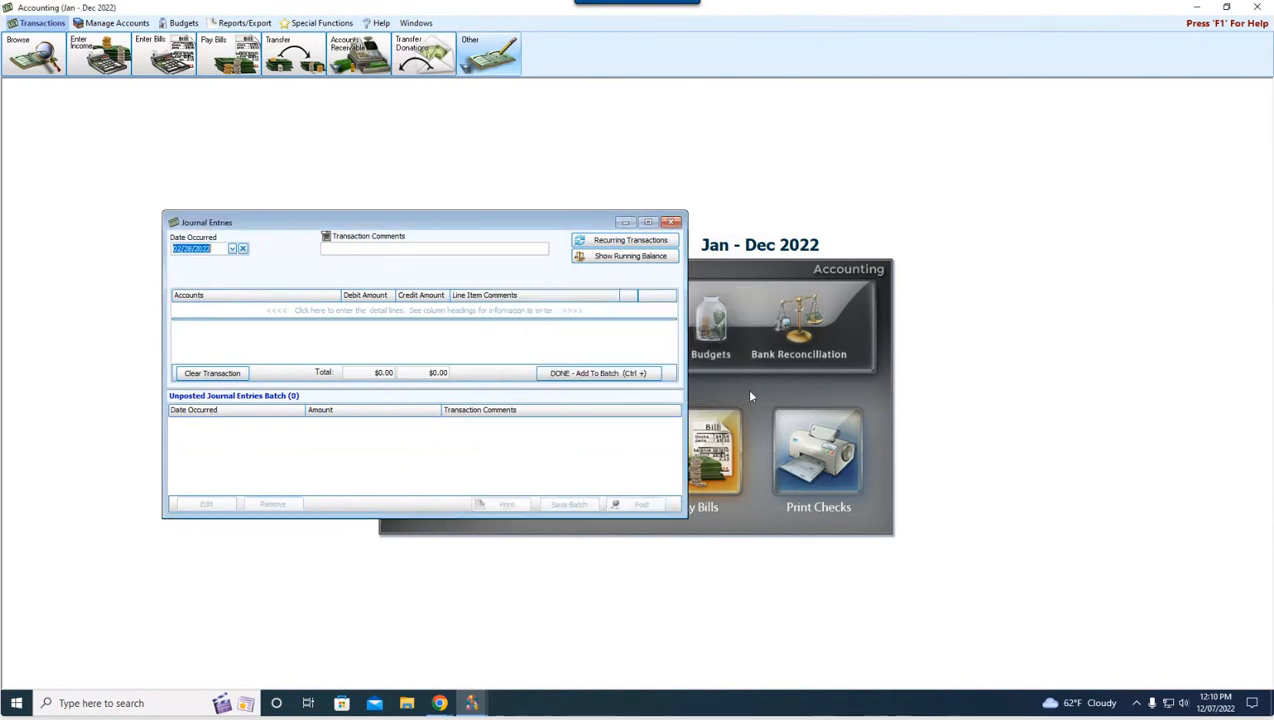
{"action": "left_click", "coordinate": [668, 223]}
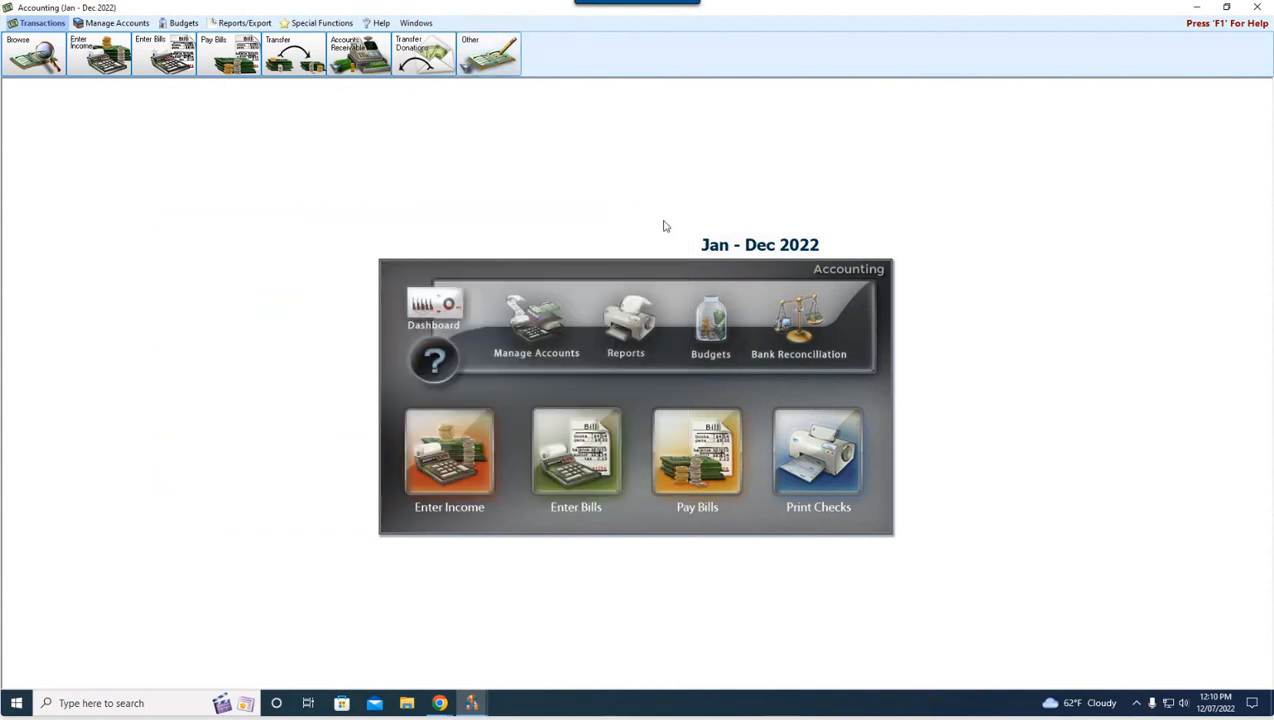
- Open the saved 02/28/2022 bank reconciliation for Huntington Bank Checking
{"action": "left_click", "coordinate": [792, 322]}
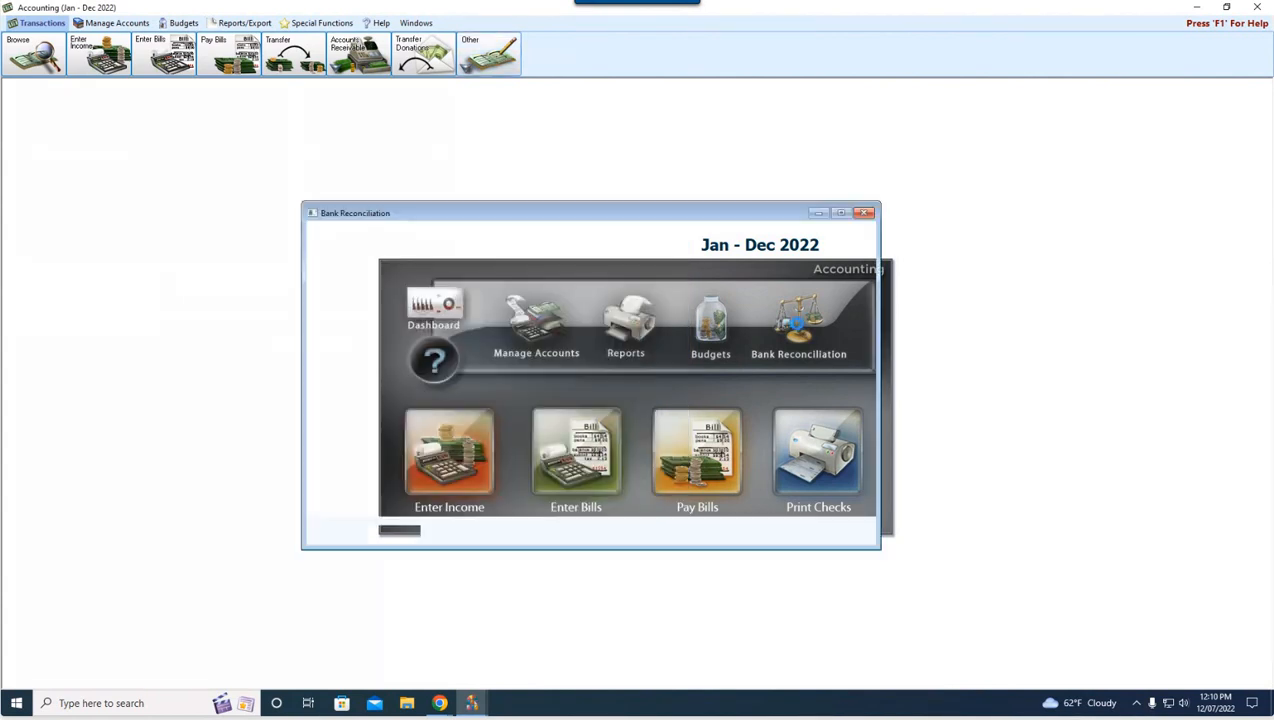
{"action": "left_click", "coordinate": [539, 283]}
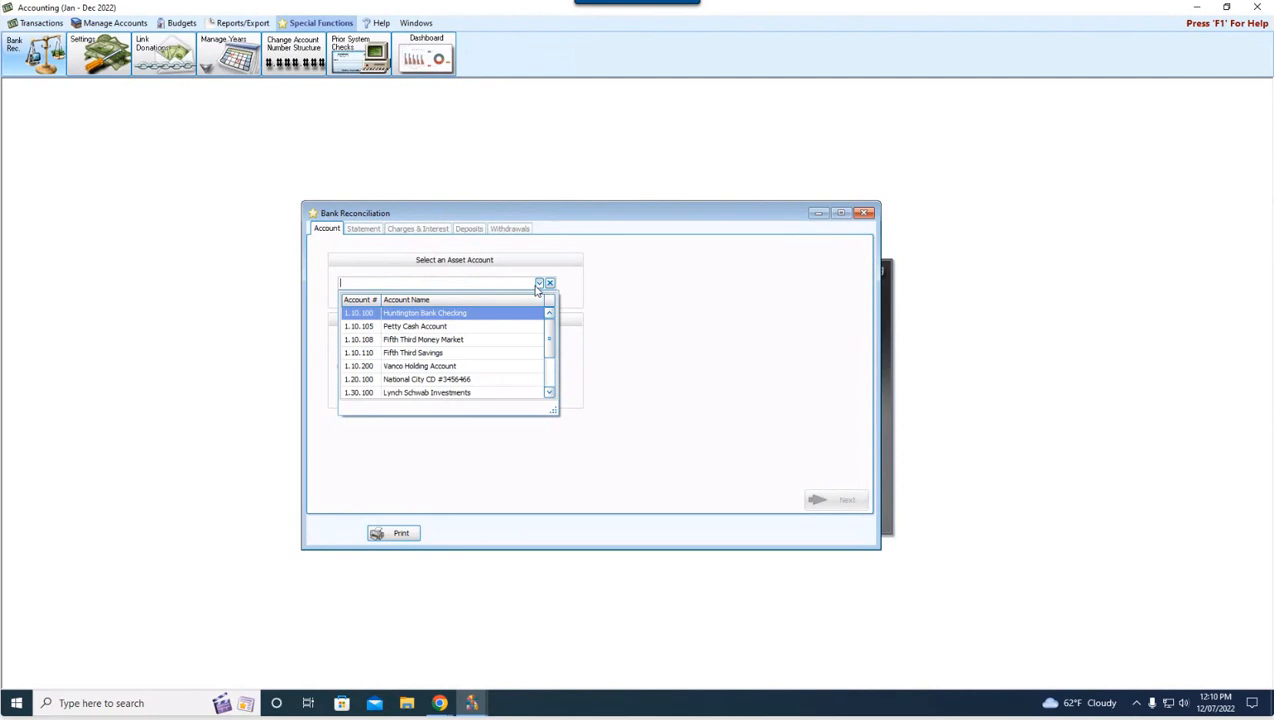
{"action": "left_click", "coordinate": [437, 313]}
{"action": "left_click", "coordinate": [370, 428]}
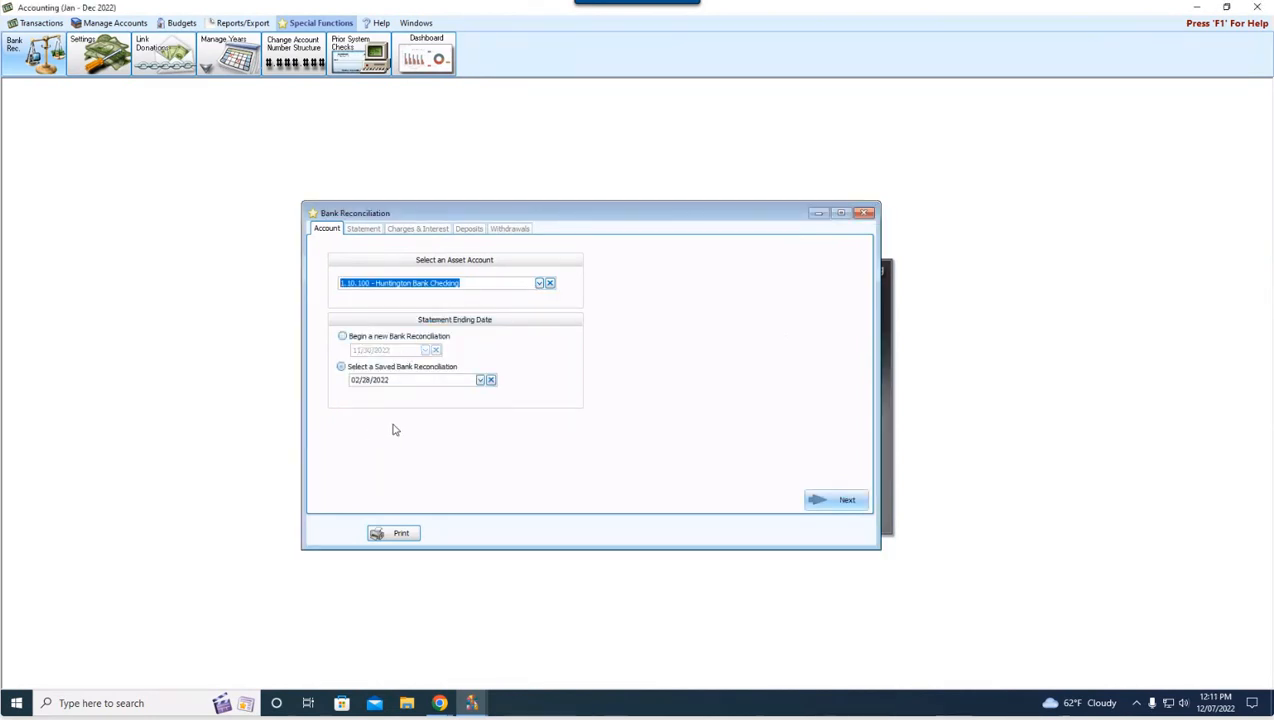
{"action": "left_click", "coordinate": [845, 500]}
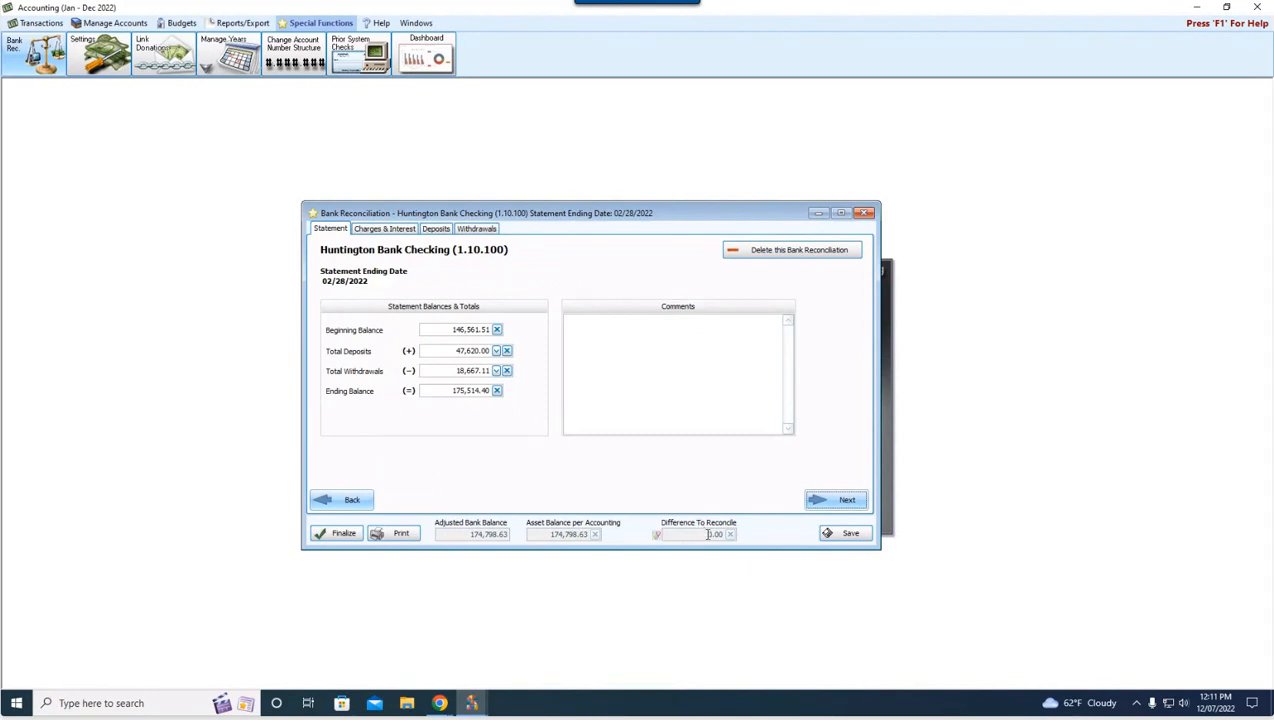
- Mark the 250.00 deposit from 01/31/2019 and the 465.00 Crop Walk adjustment deposit as cleared
{"action": "left_click", "coordinate": [433, 230]}
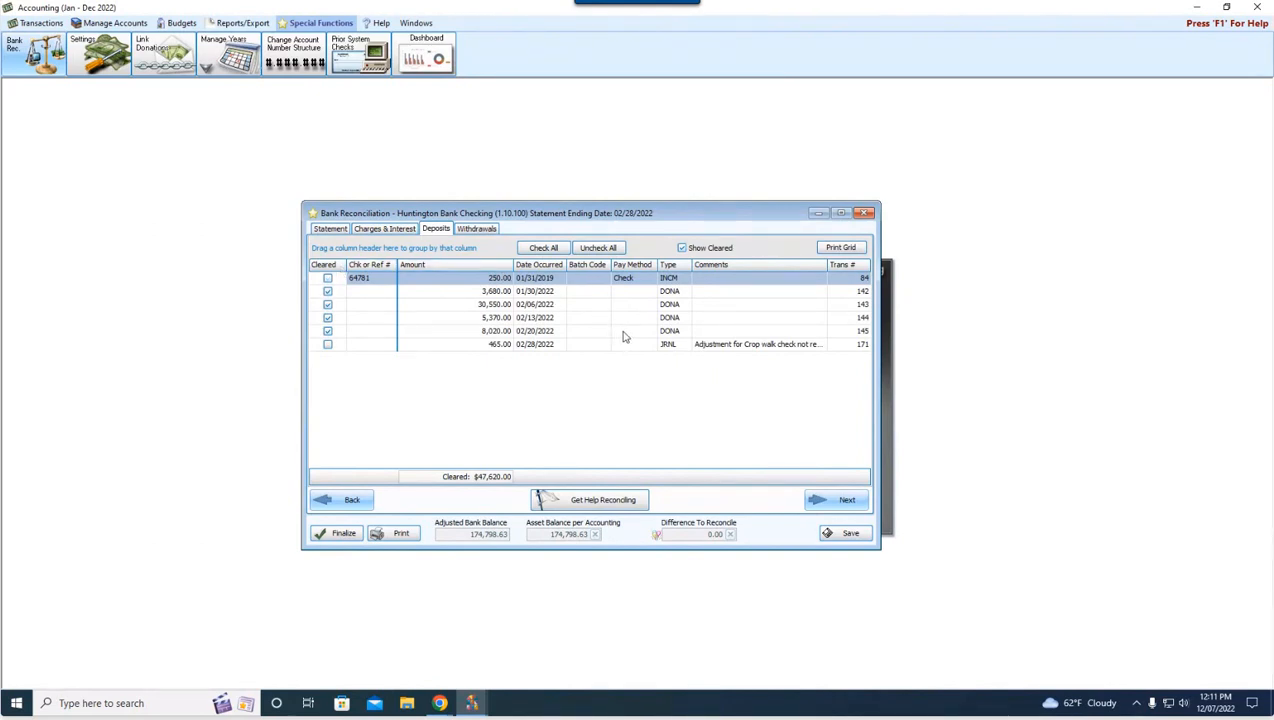
{"action": "left_click", "coordinate": [328, 279]}
{"action": "left_click", "coordinate": [328, 345]}
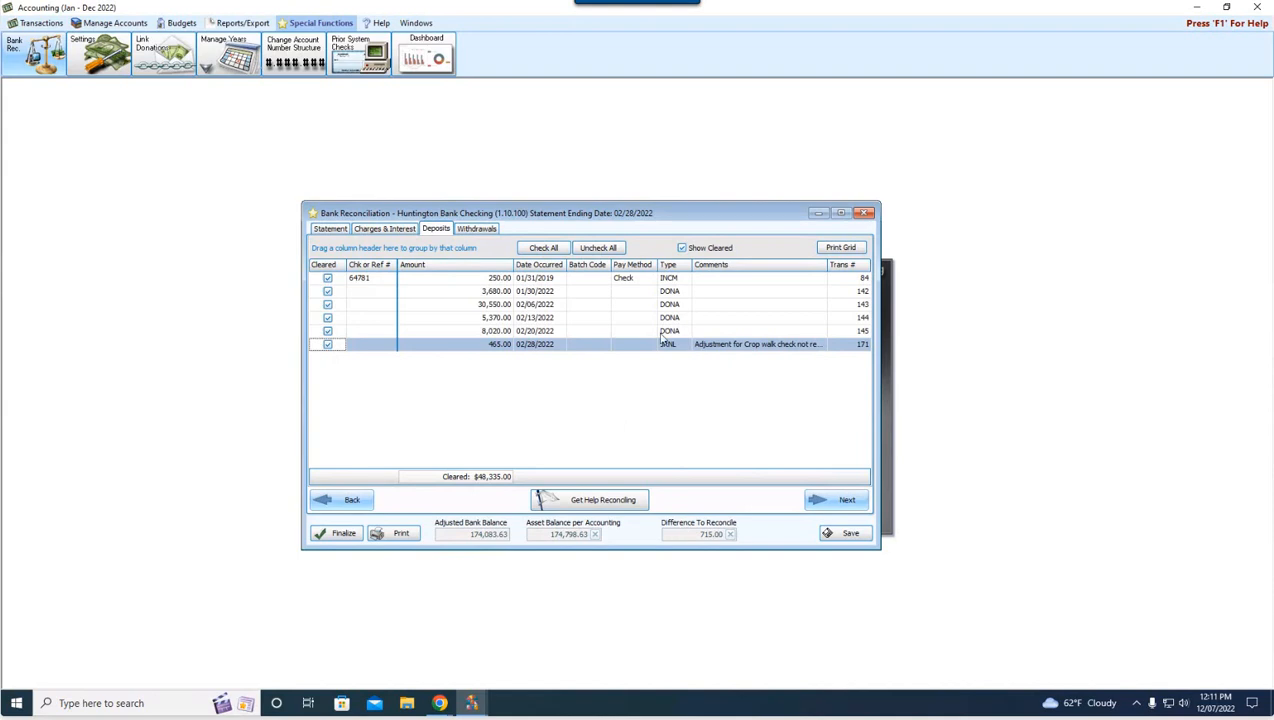
- In the withdrawals, mark the 2019 Crop Walk check for 465.00 and the 250.00 write-off journal entry as cleared
{"action": "left_click", "coordinate": [477, 229]}
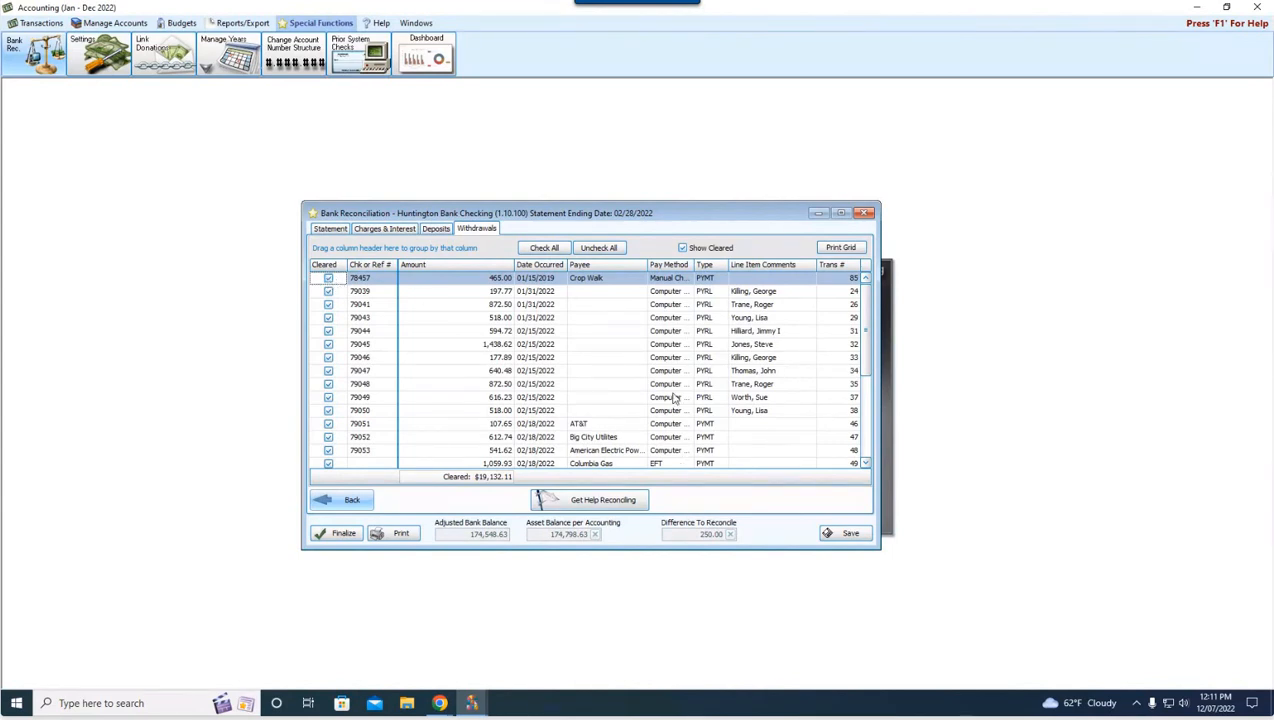
{"action": "scroll", "coordinate": [690, 355], "scroll_direction": "down", "scroll_amount": 1}
{"action": "scroll", "coordinate": [690, 355], "scroll_direction": "down", "scroll_amount": 3}
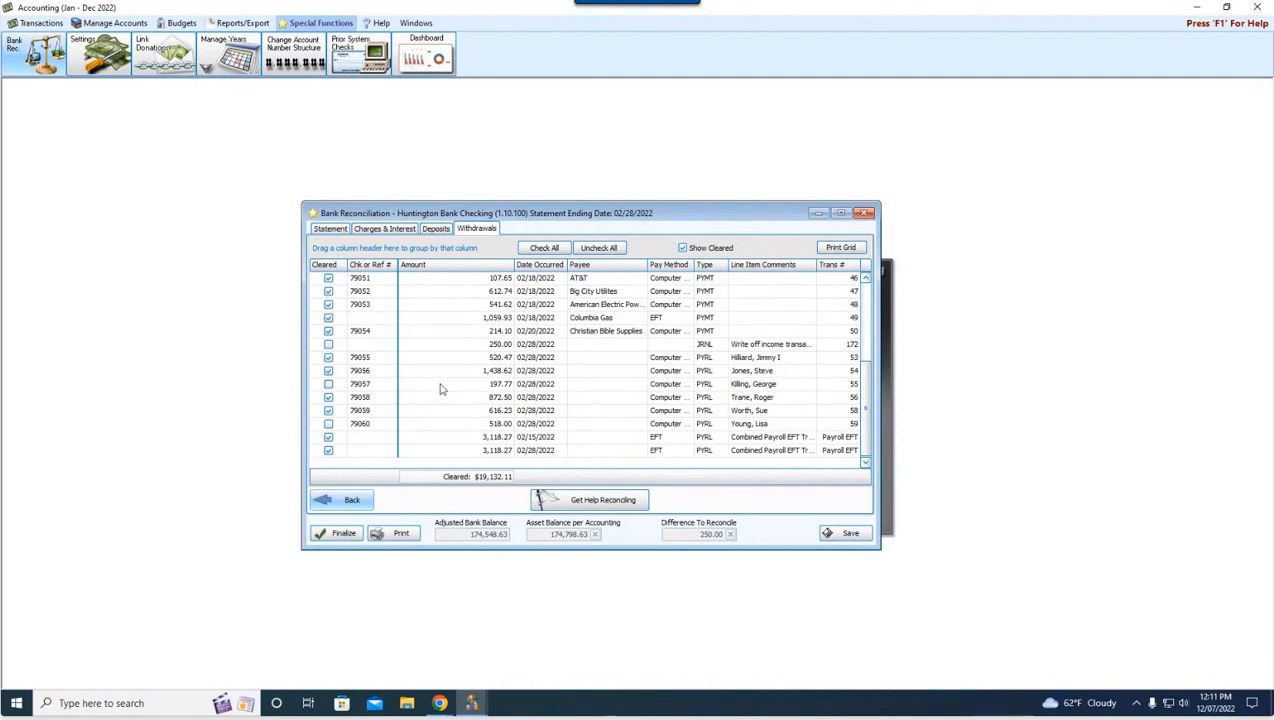
{"action": "left_click", "coordinate": [328, 345]}
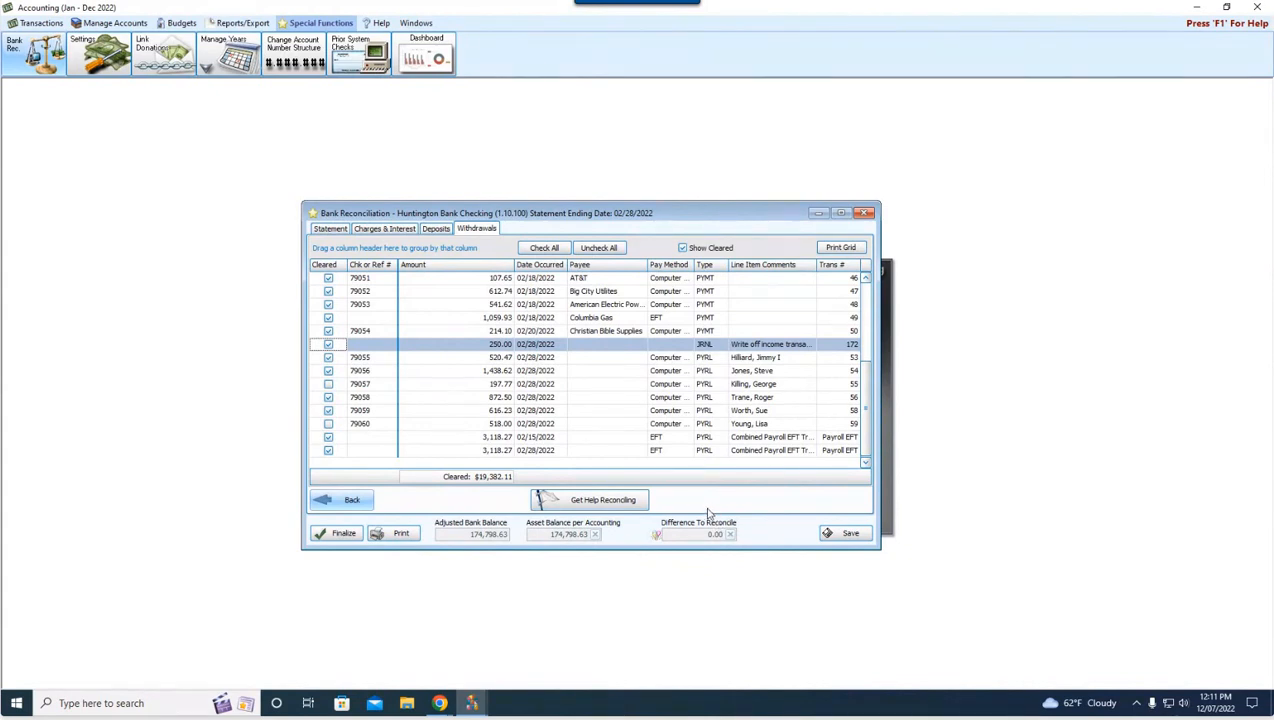
- Preview the Bank Reconciliation report to check the outstanding items, then close the report and the reconciliation
{"action": "left_click", "coordinate": [400, 535]}
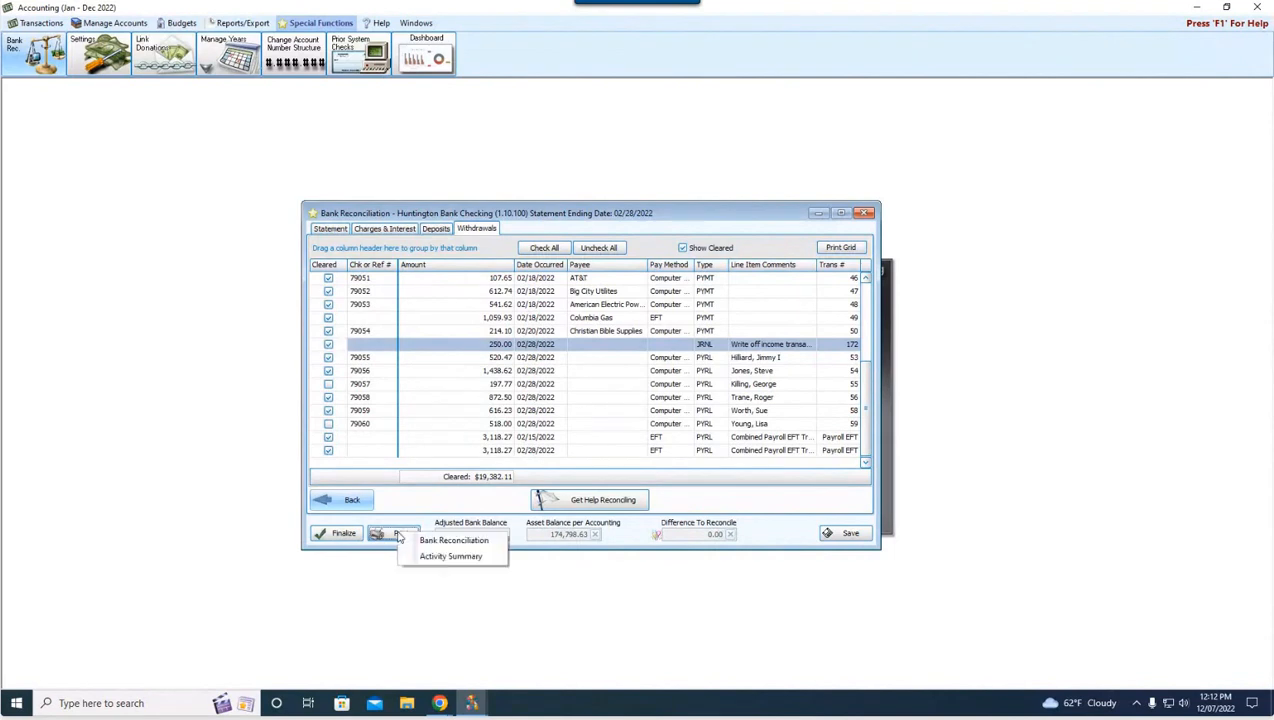
{"action": "left_click", "coordinate": [445, 541]}
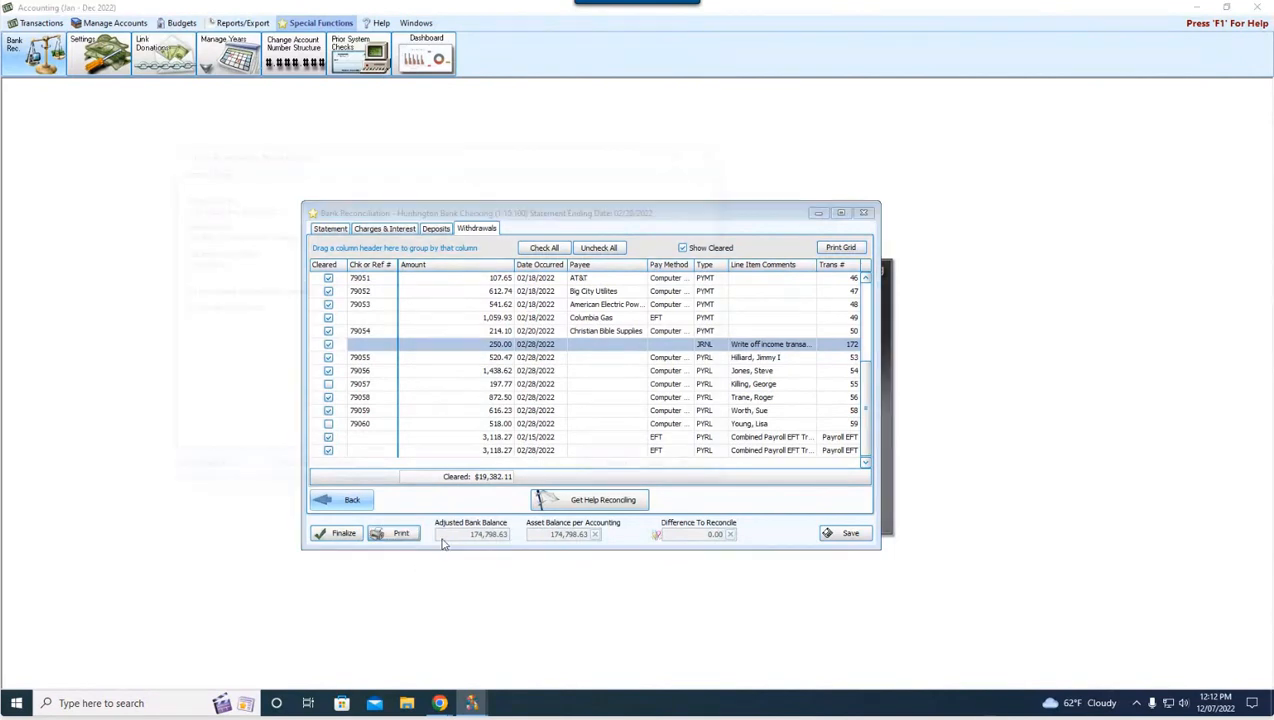
{"action": "left_click", "coordinate": [688, 472]}
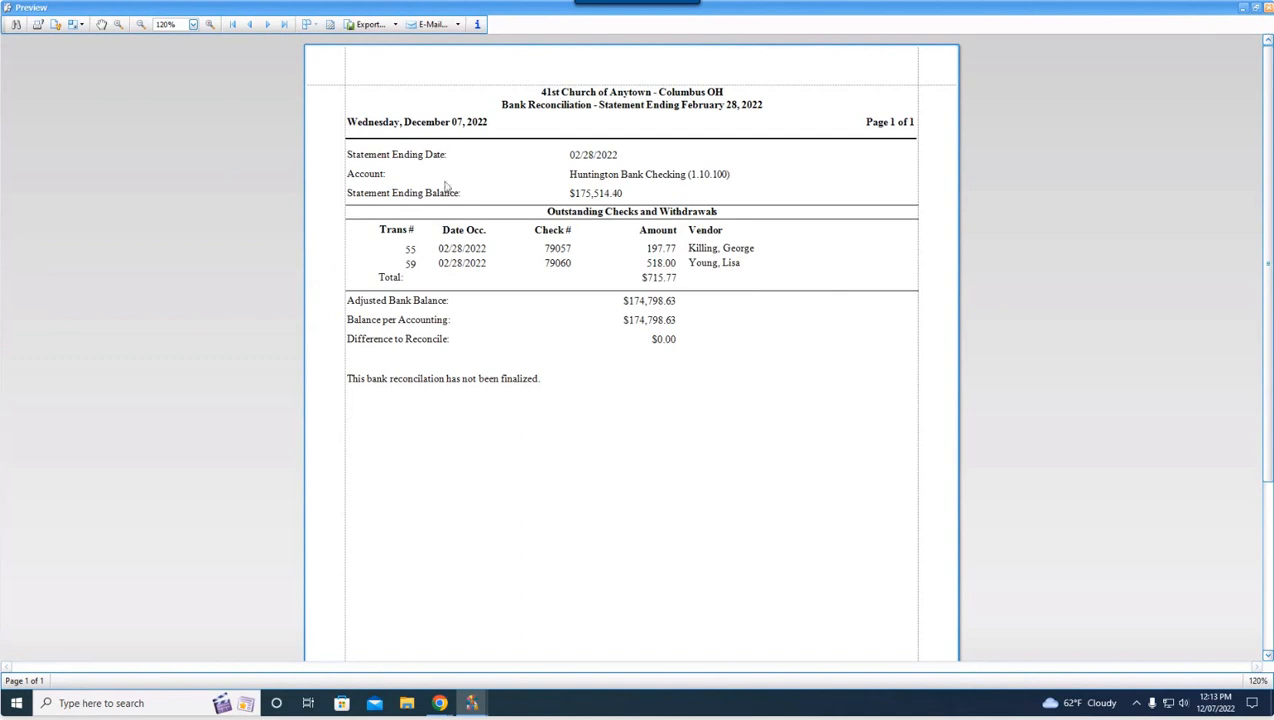
{"action": "left_click", "coordinate": [1268, 7]}
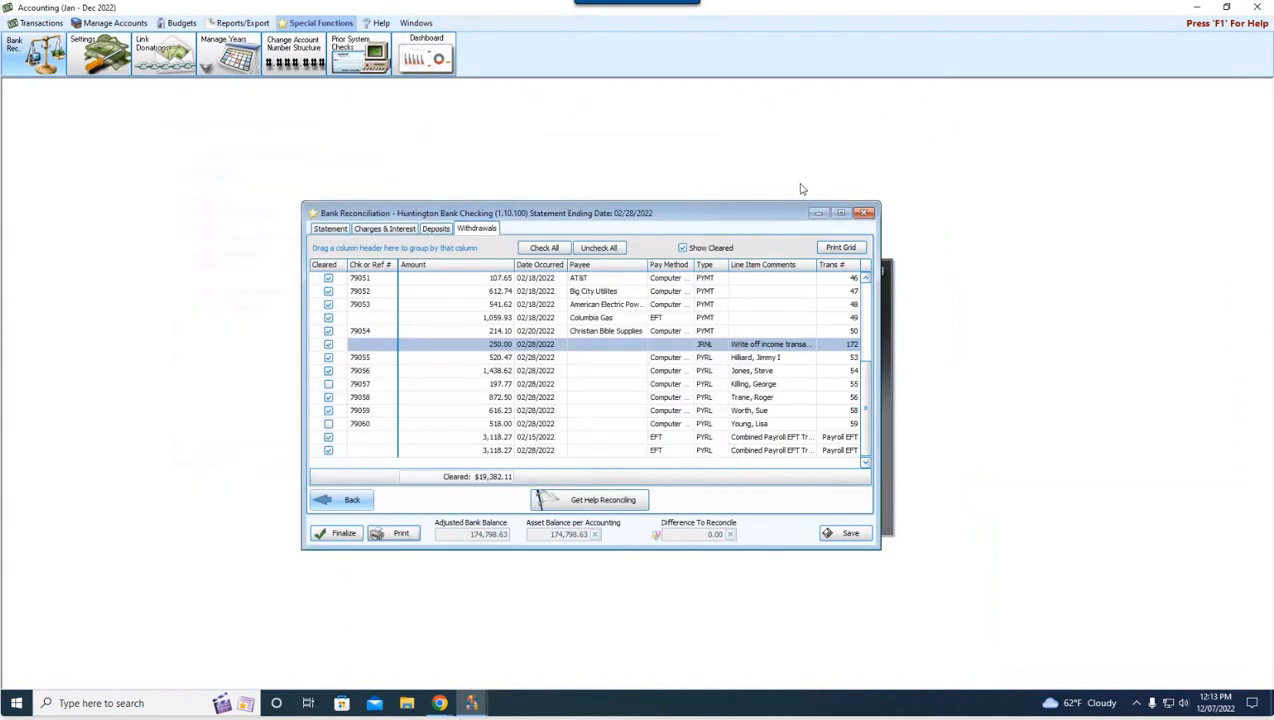
{"action": "left_click", "coordinate": [864, 214]}
- Review the vendors with a balance through Quick Pay in Pay Bills, then cancel without creating payments
{"action": "left_click", "coordinate": [700, 468]}
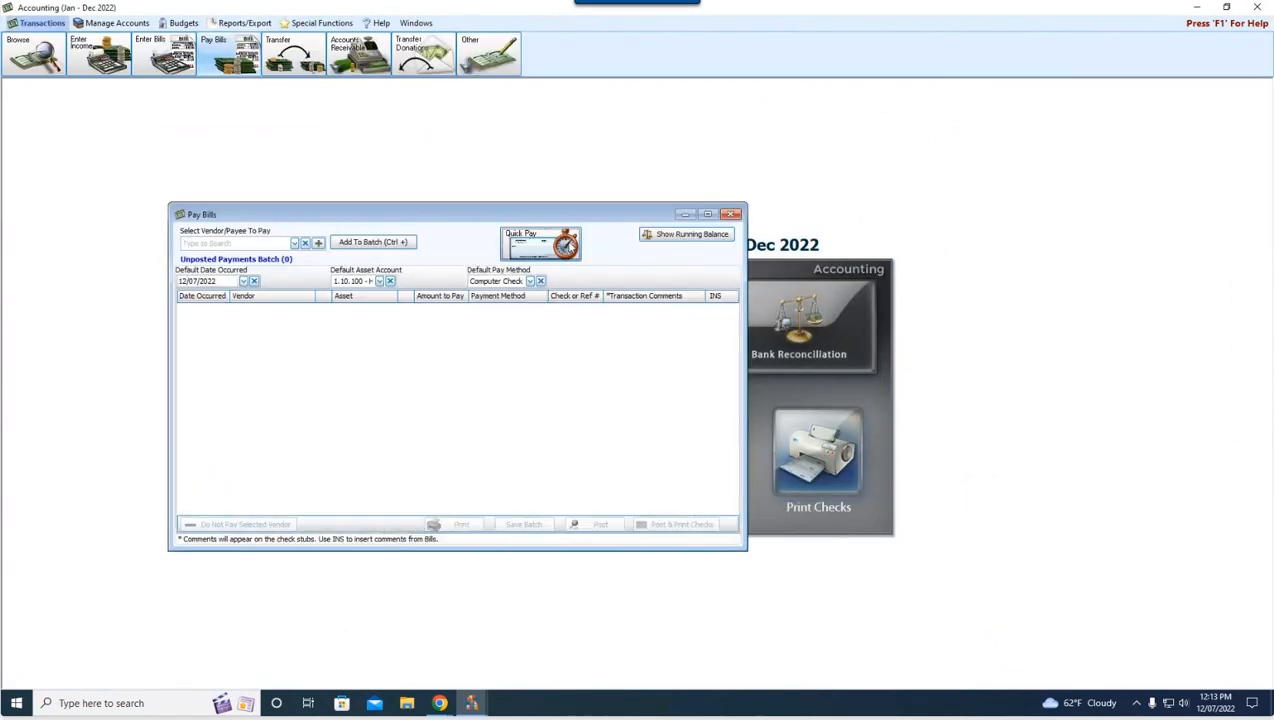
{"action": "left_click", "coordinate": [566, 247]}
{"action": "left_click", "coordinate": [557, 281]}
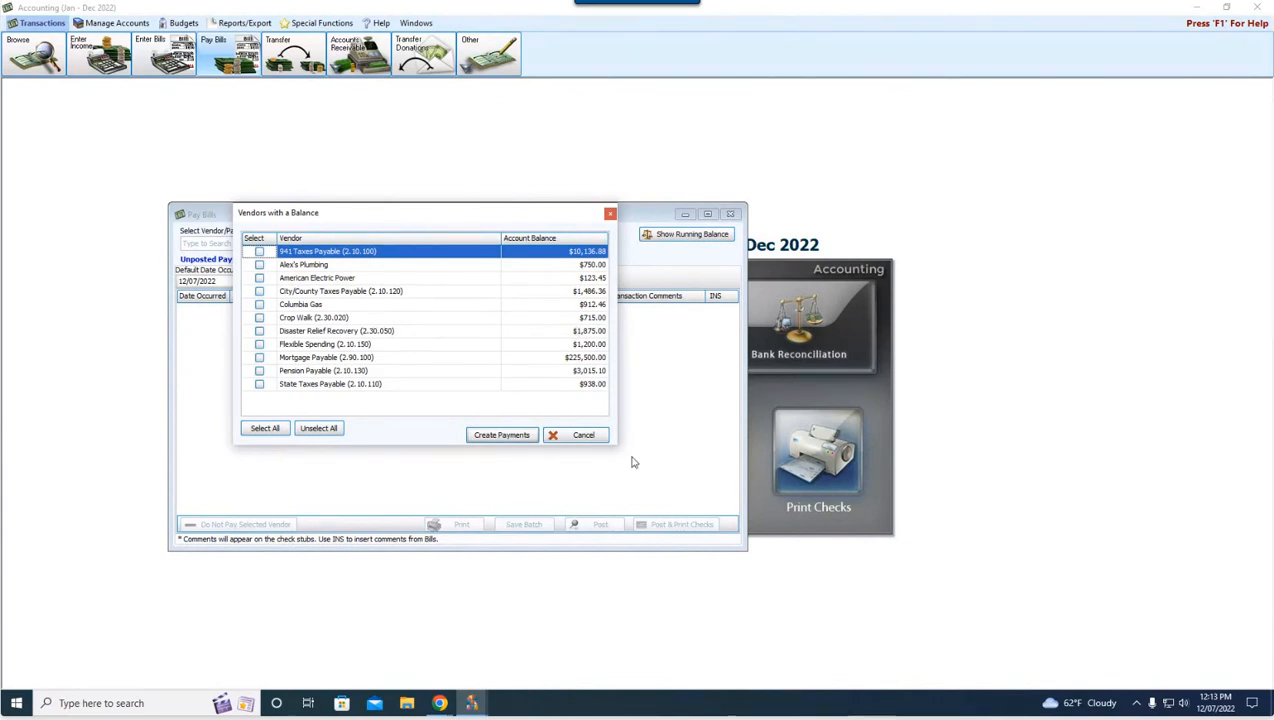
{"action": "left_click", "coordinate": [584, 437]}
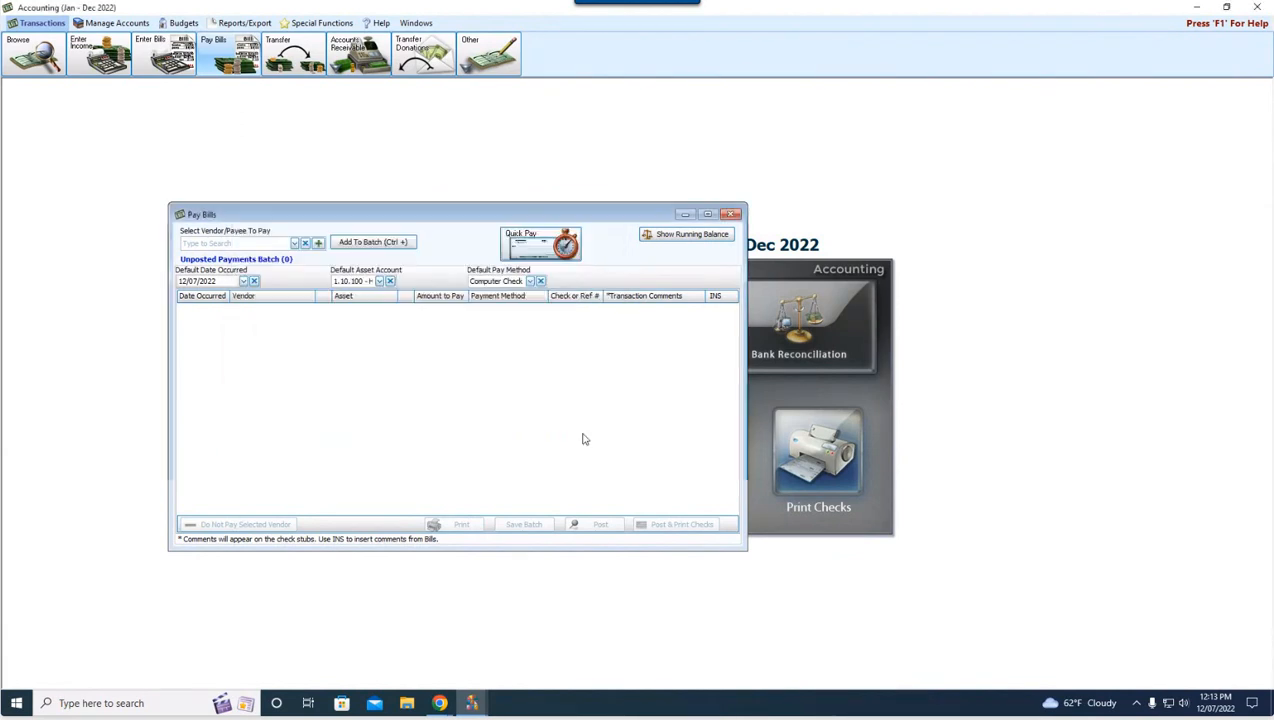